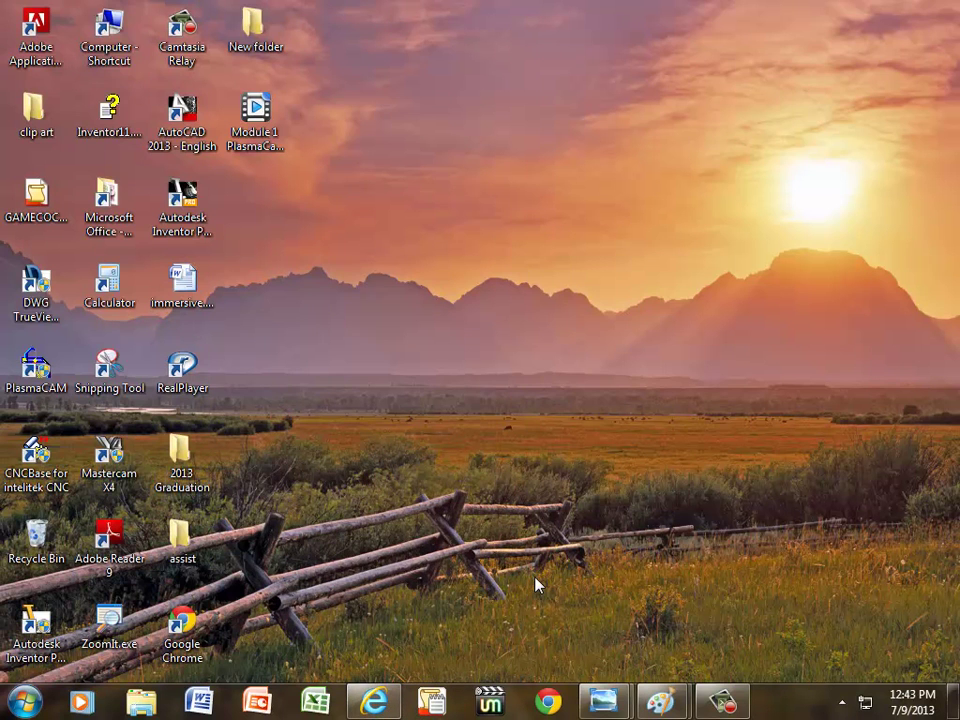
# - Switch to Internet Explorer, show the image results for silhouette clip art, and look through them for a suitable solid black silhouette
pyautogui.click(380, 698)
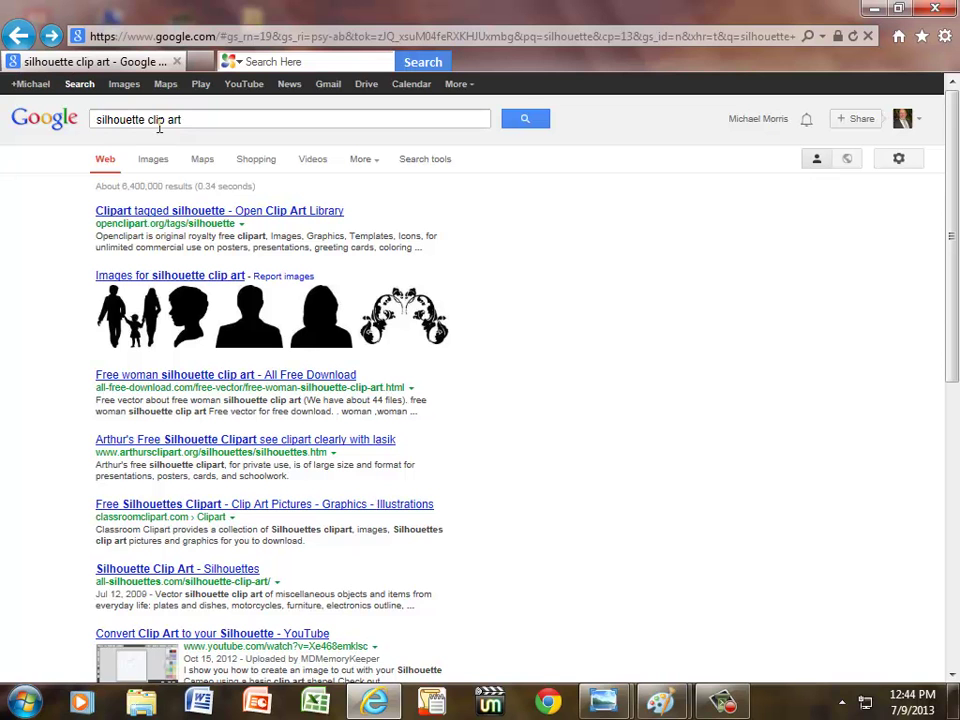
pyautogui.click(160, 284)
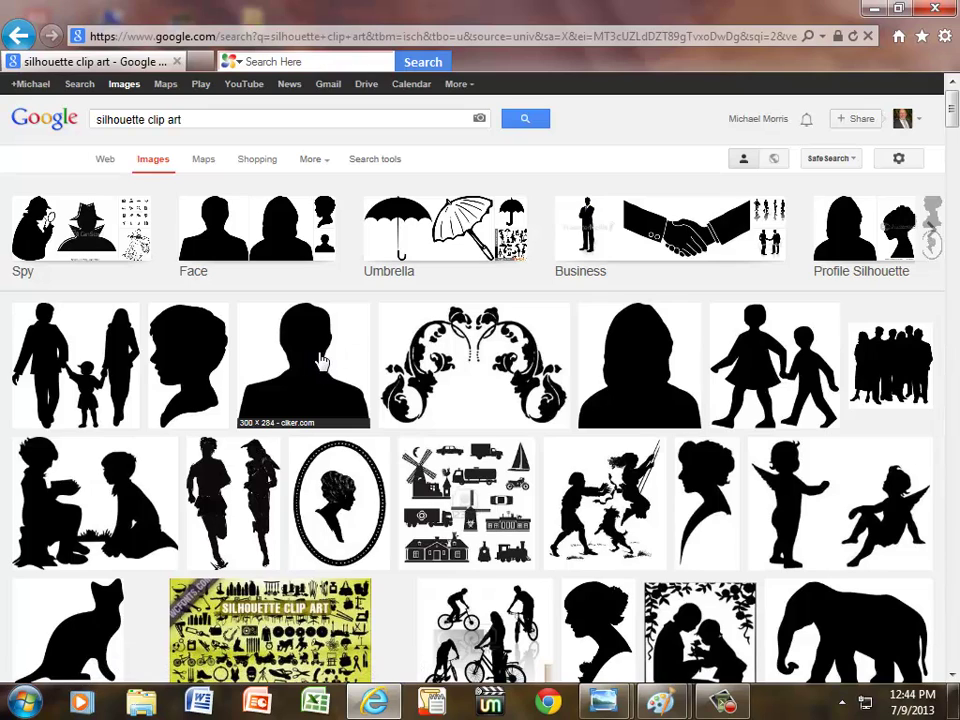
pyautogui.scroll(-3, 433, 418)
pyautogui.scroll(-12, 433, 418)
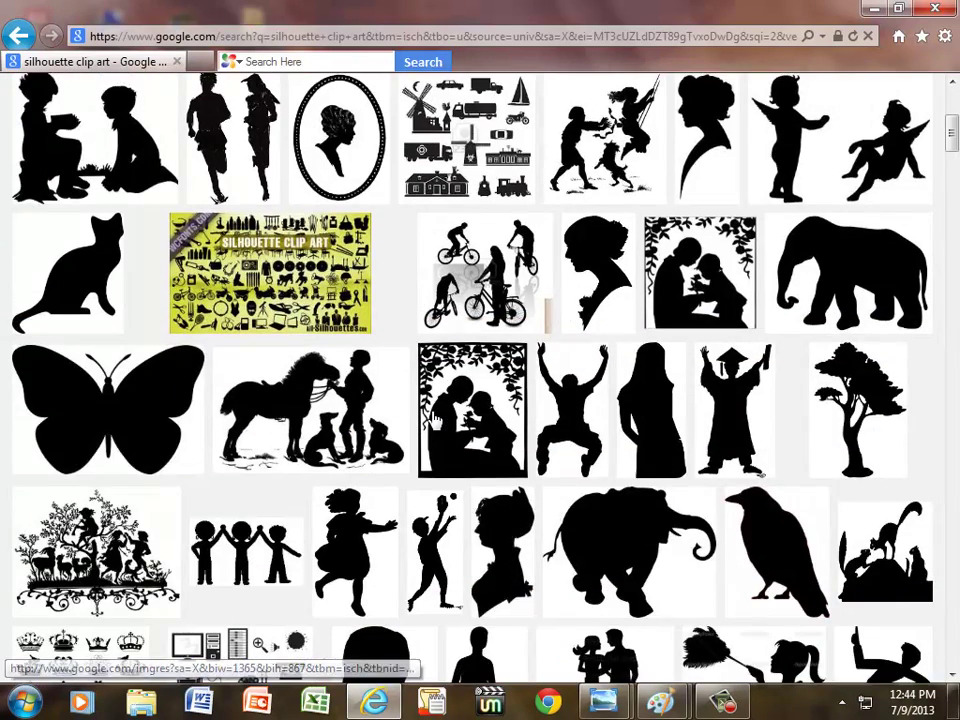
pyautogui.scroll(-9, 433, 418)
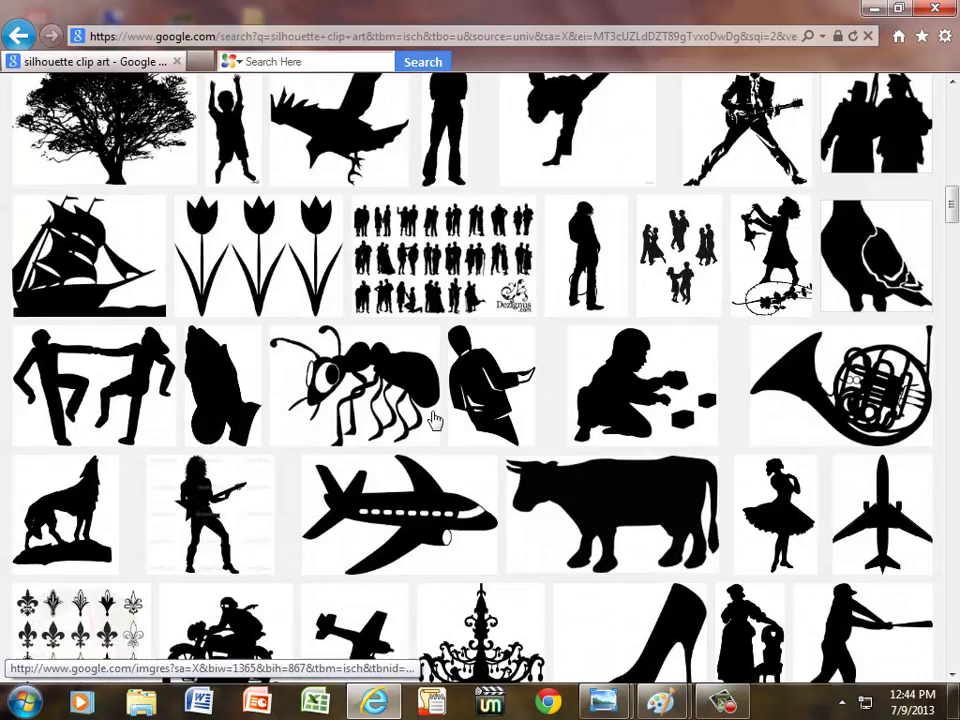
pyautogui.scroll(-5, 433, 418)
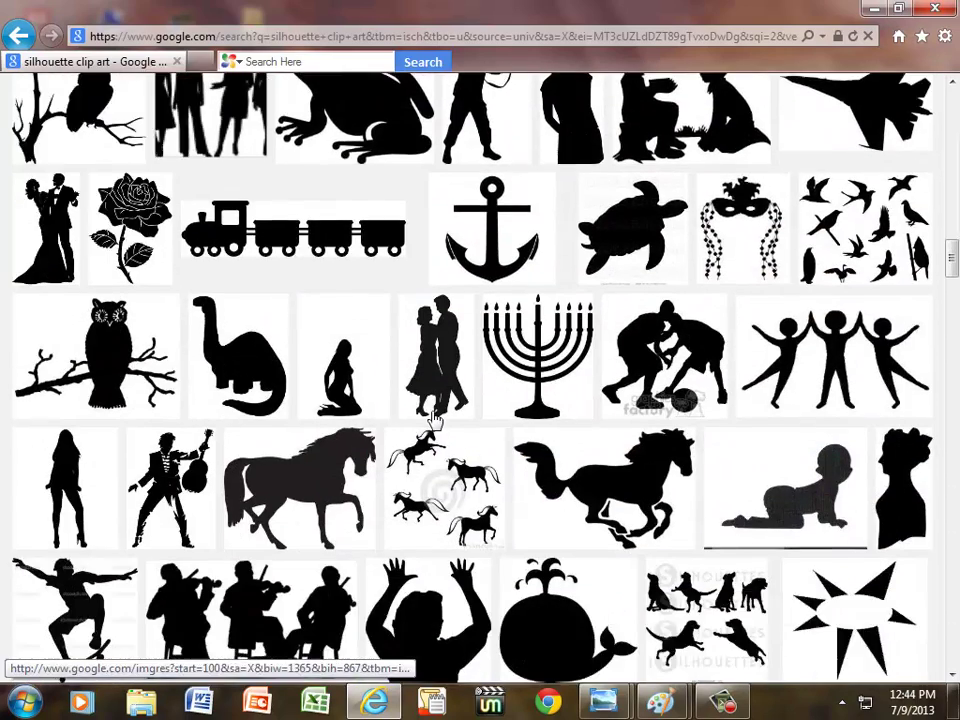
pyautogui.scroll(-4, 433, 418)
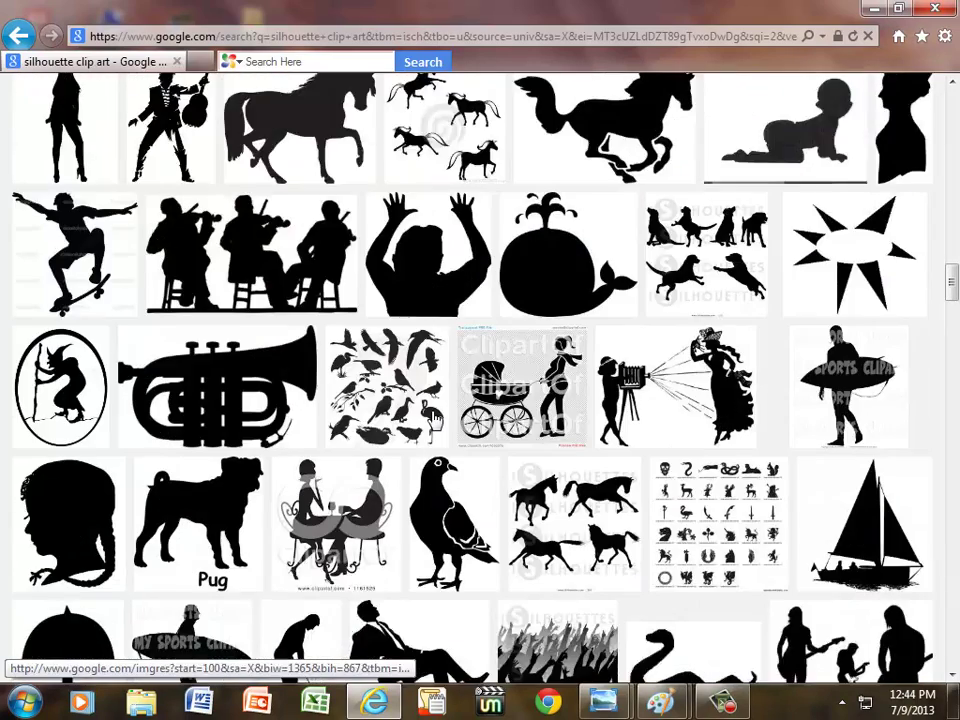
pyautogui.scroll(-6, 433, 418)
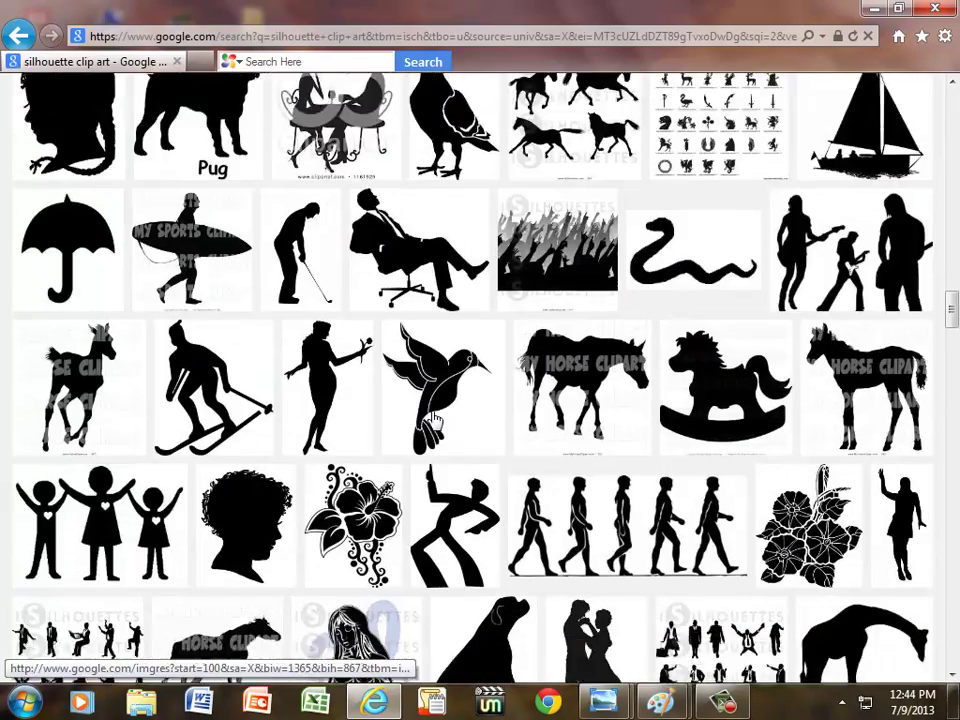
pyautogui.scroll(-8, 433, 418)
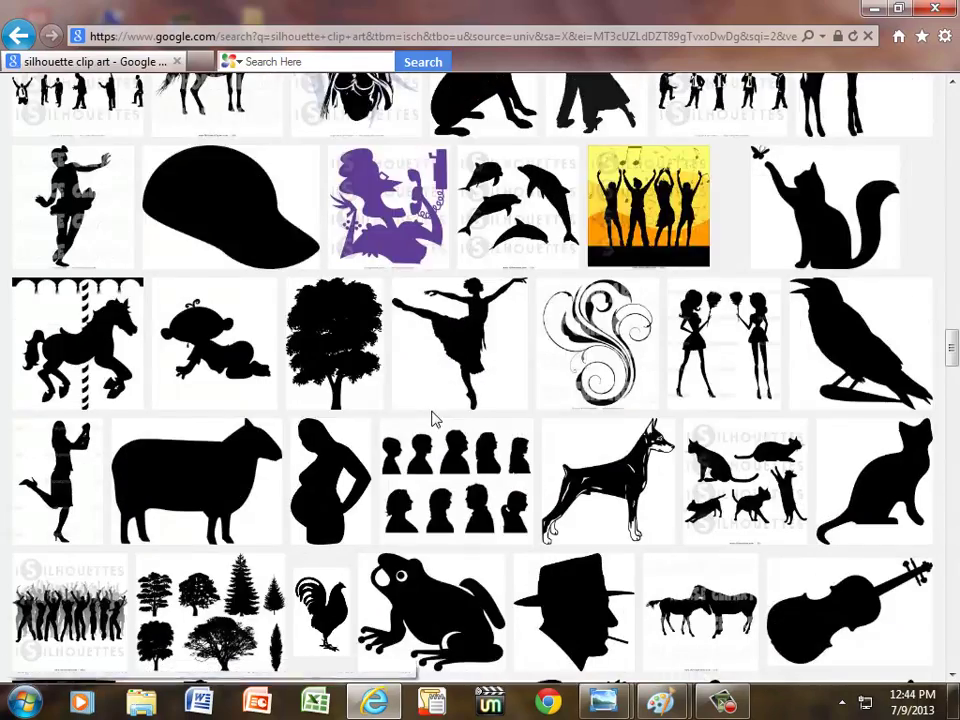
pyautogui.scroll(-7, 433, 418)
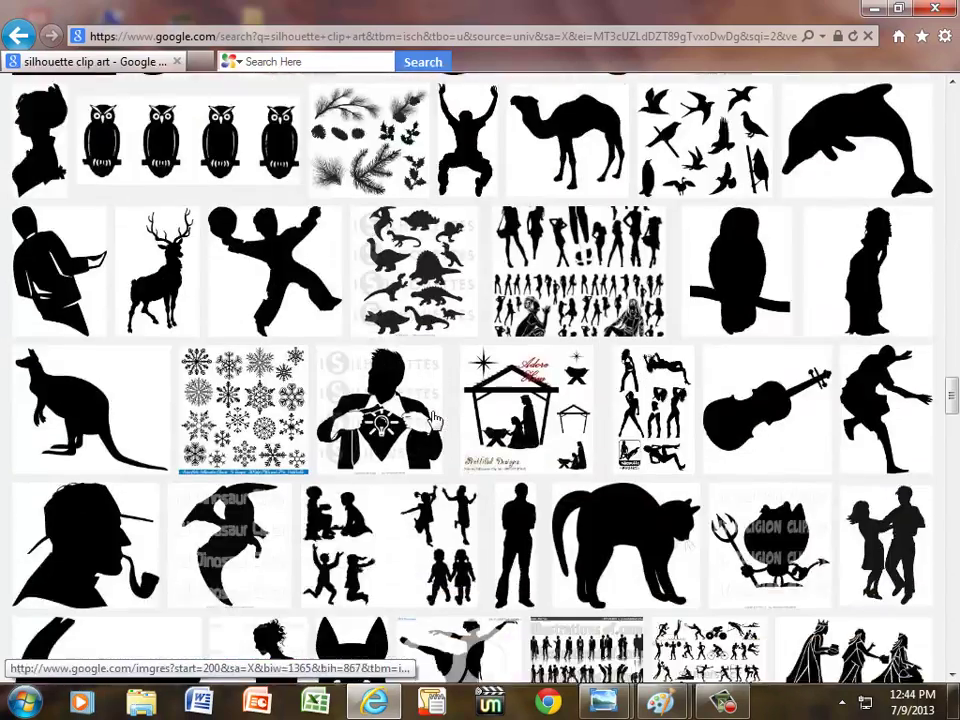
pyautogui.scroll(-5, 433, 418)
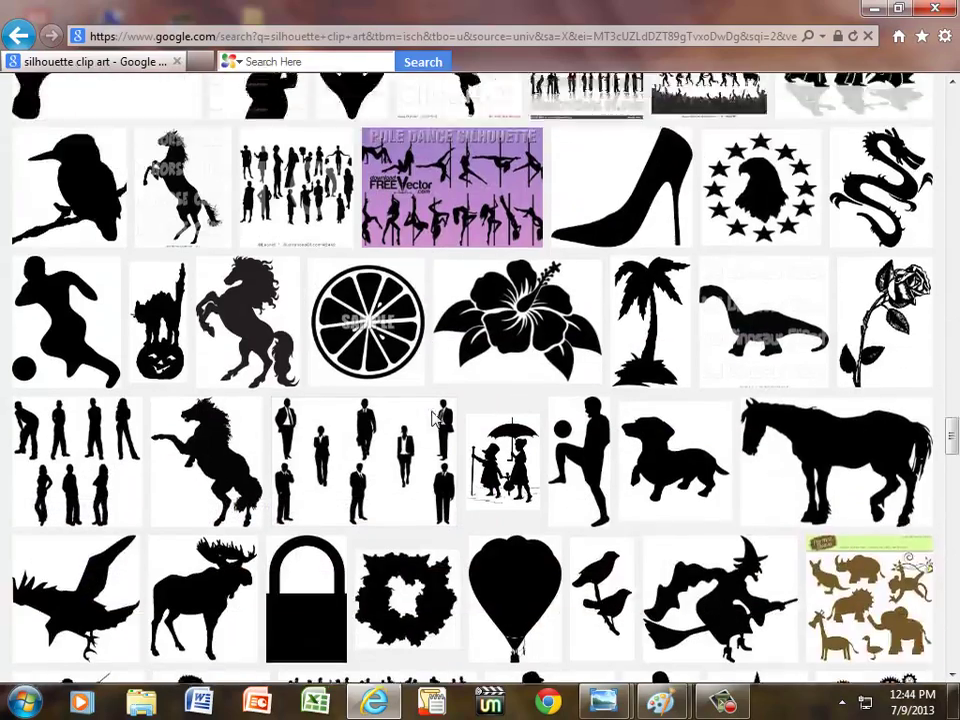
pyautogui.scroll(-2, 433, 418)
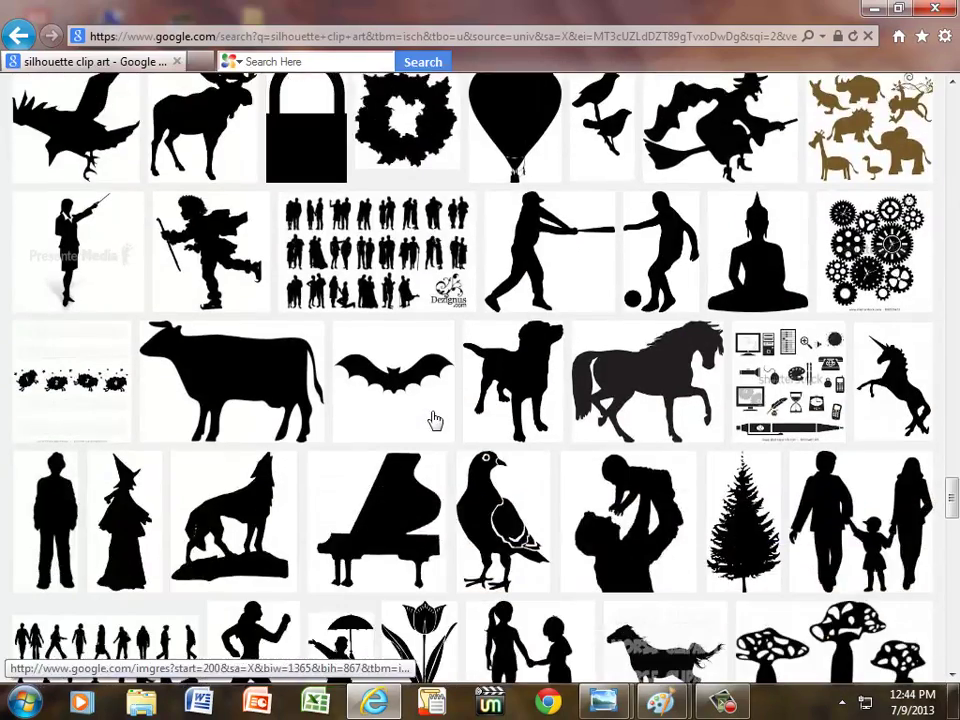
pyautogui.scroll(-7, 433, 418)
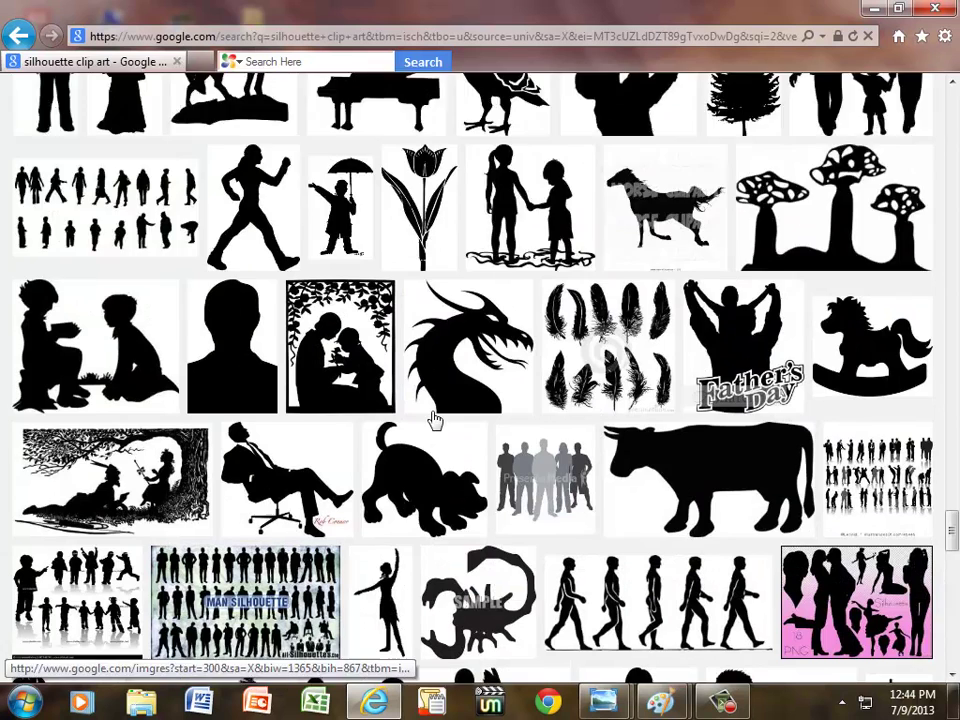
pyautogui.scroll(-3, 433, 418)
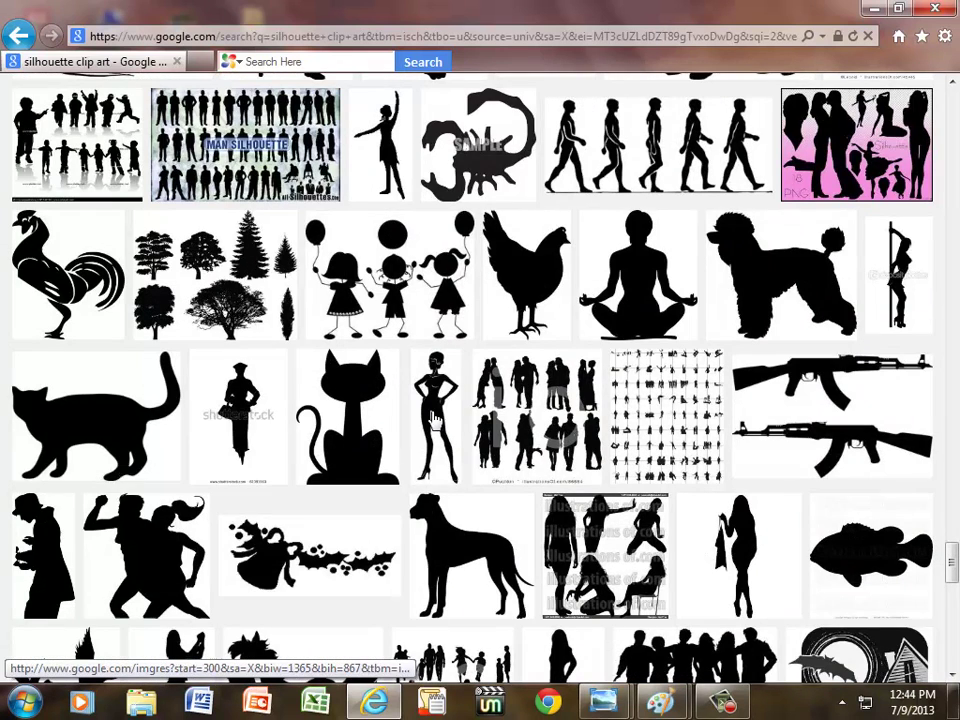
# - Open the source page of the walking cat silhouette with its tail up and save the picture to the desktop as a JPEG named cat
pyautogui.click(97, 432)
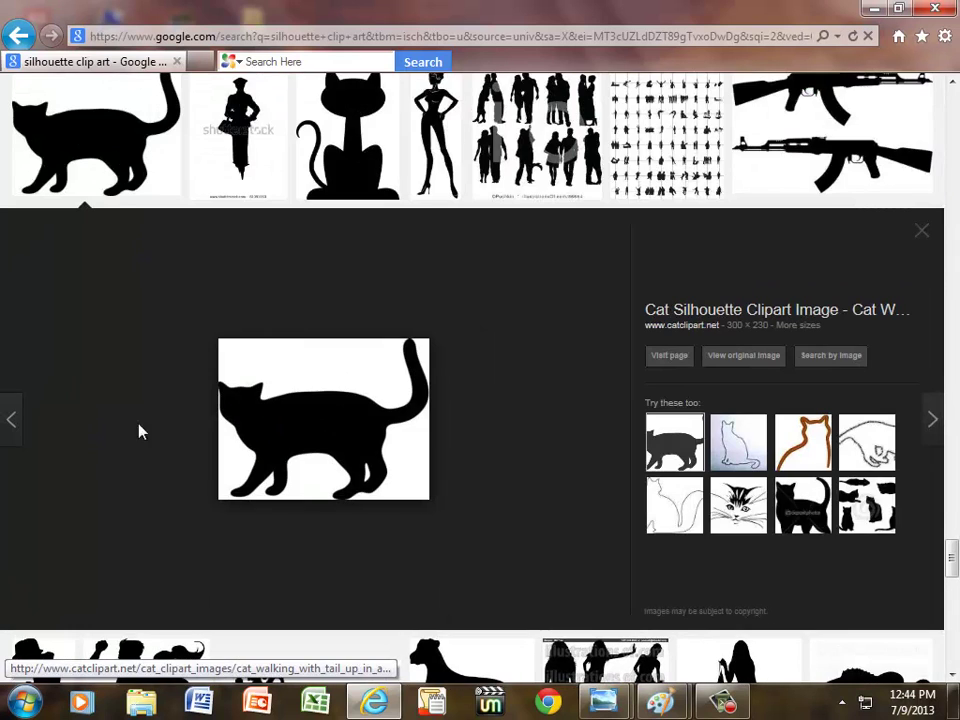
pyautogui.click(310, 426)
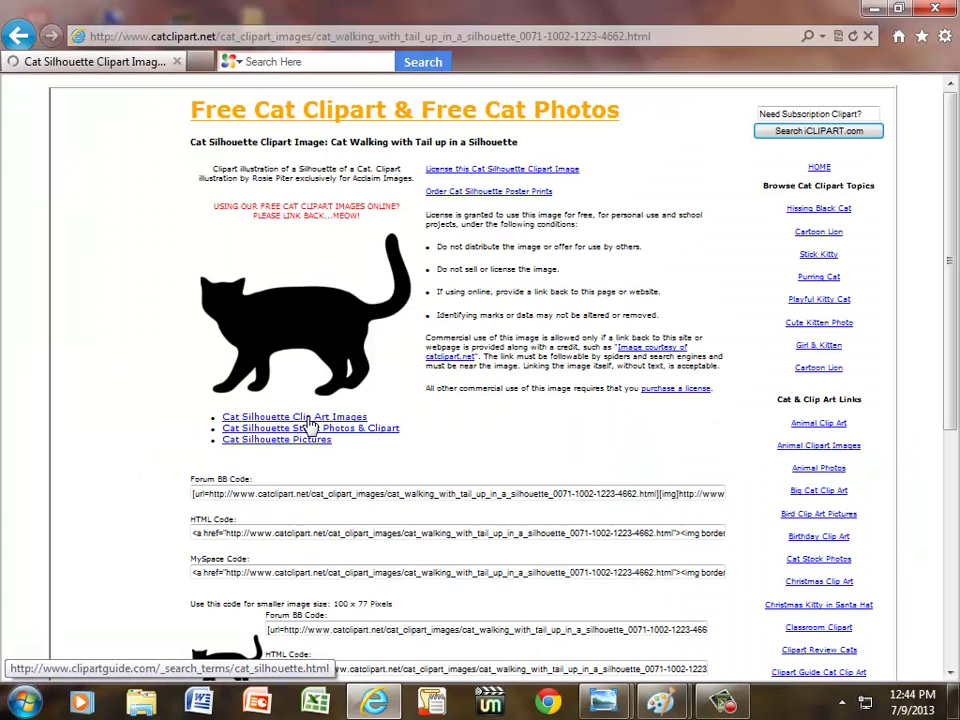
pyautogui.rightClick(310, 330)
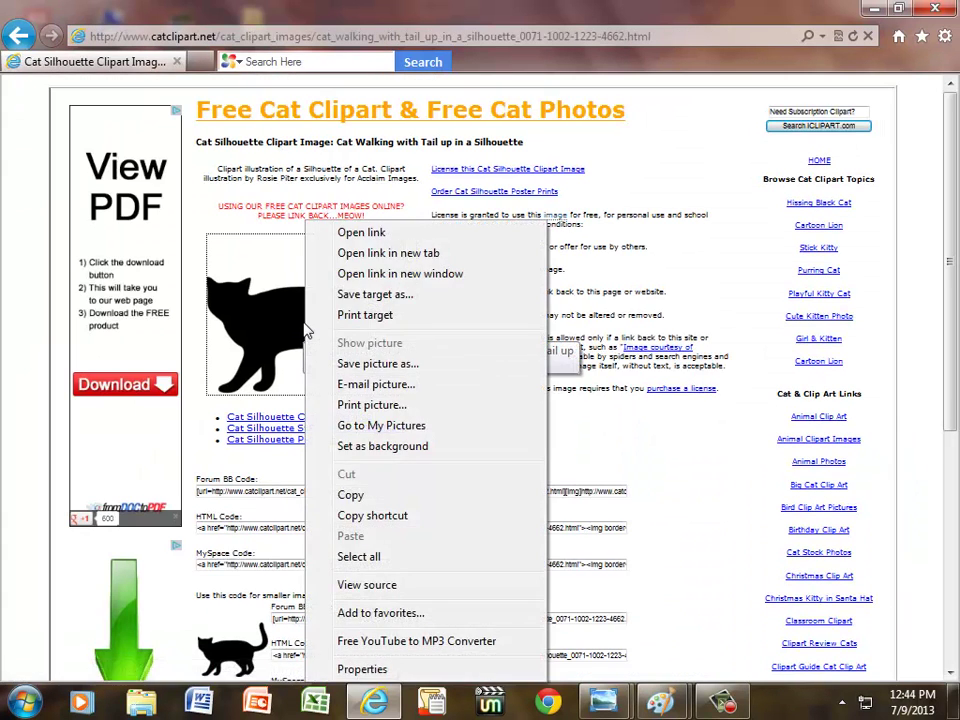
pyautogui.click(340, 364)
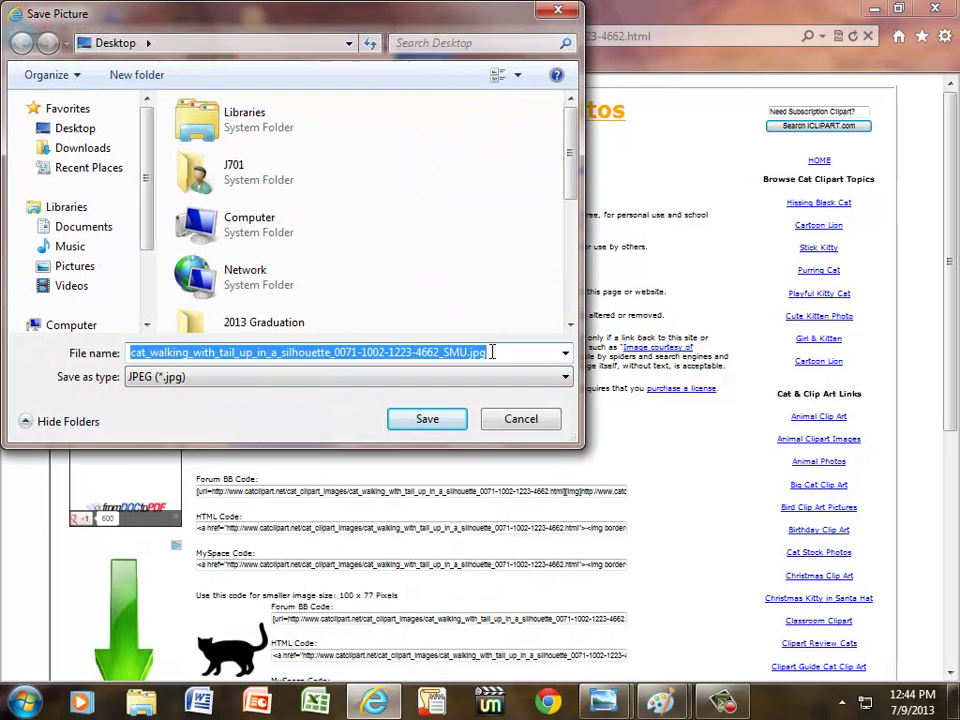
pyautogui.write('cat')
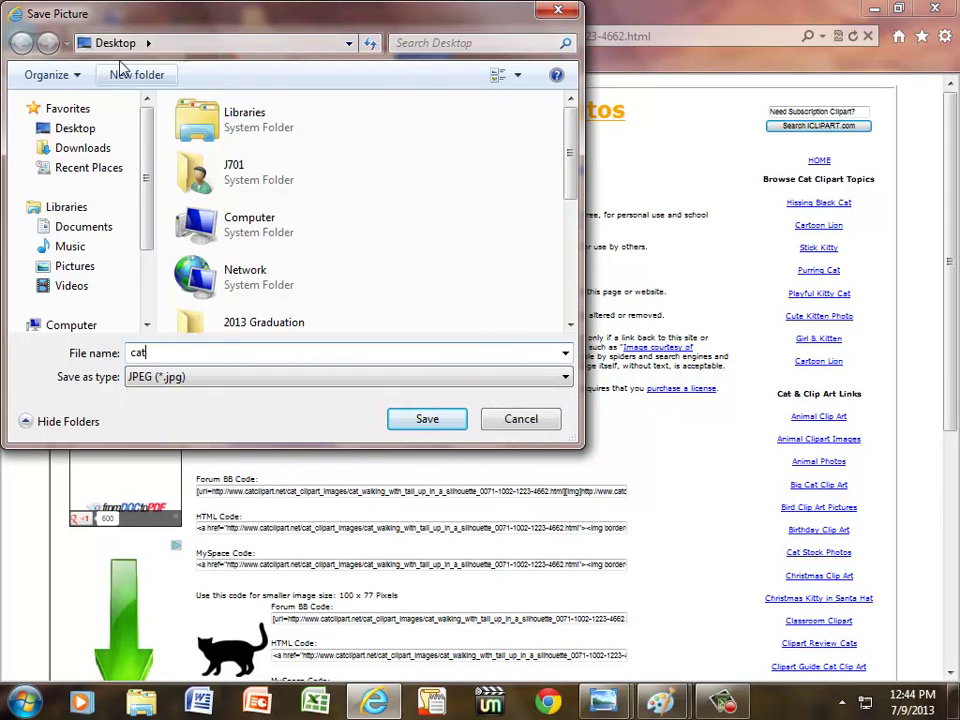
pyautogui.click(436, 420)
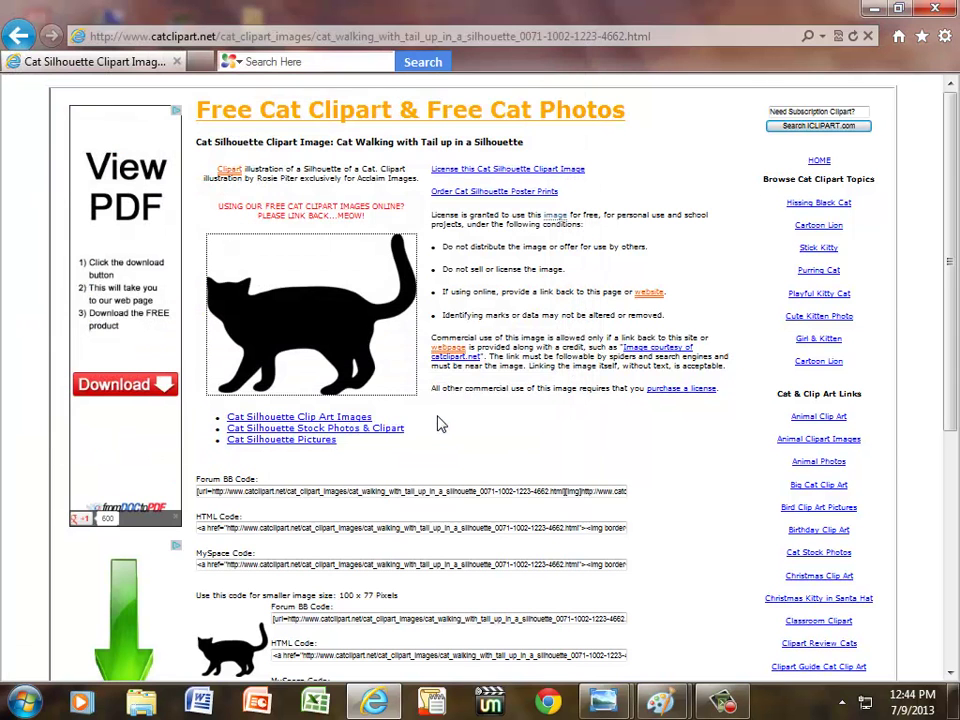
# - Minimize the browser and open cat.jpg from the desktop in Paint
pyautogui.click(874, 10)
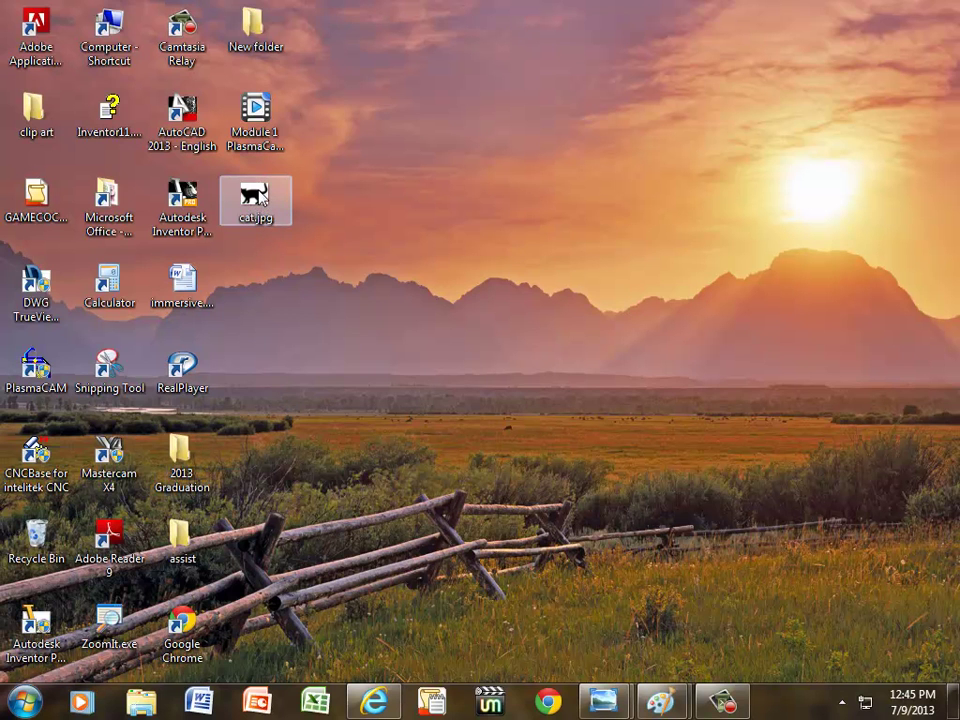
pyautogui.doubleClick(252, 210)
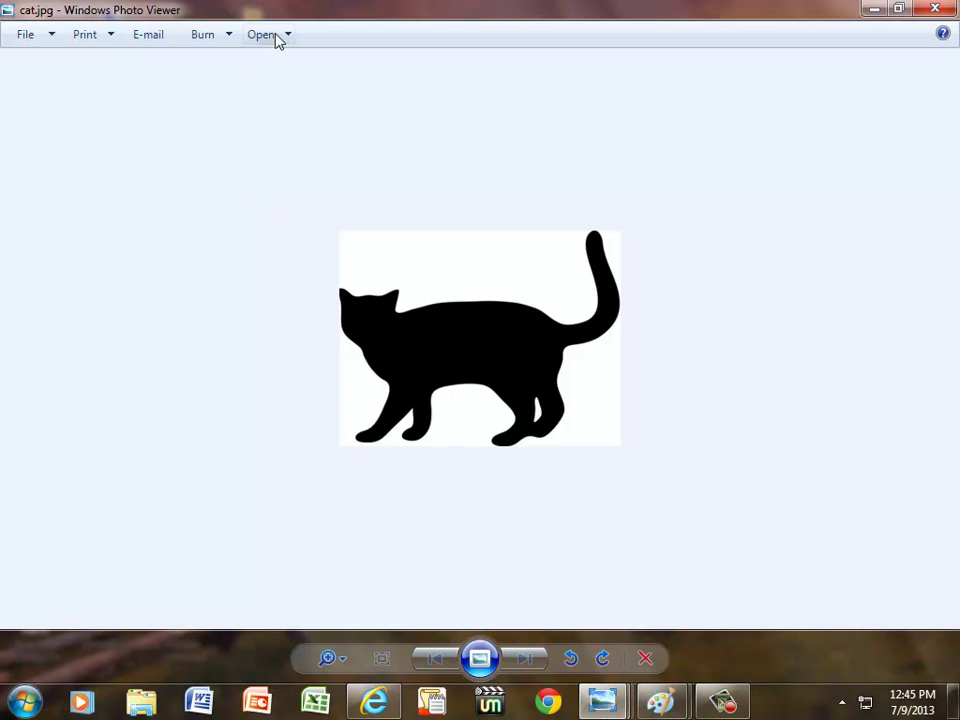
pyautogui.click(288, 35)
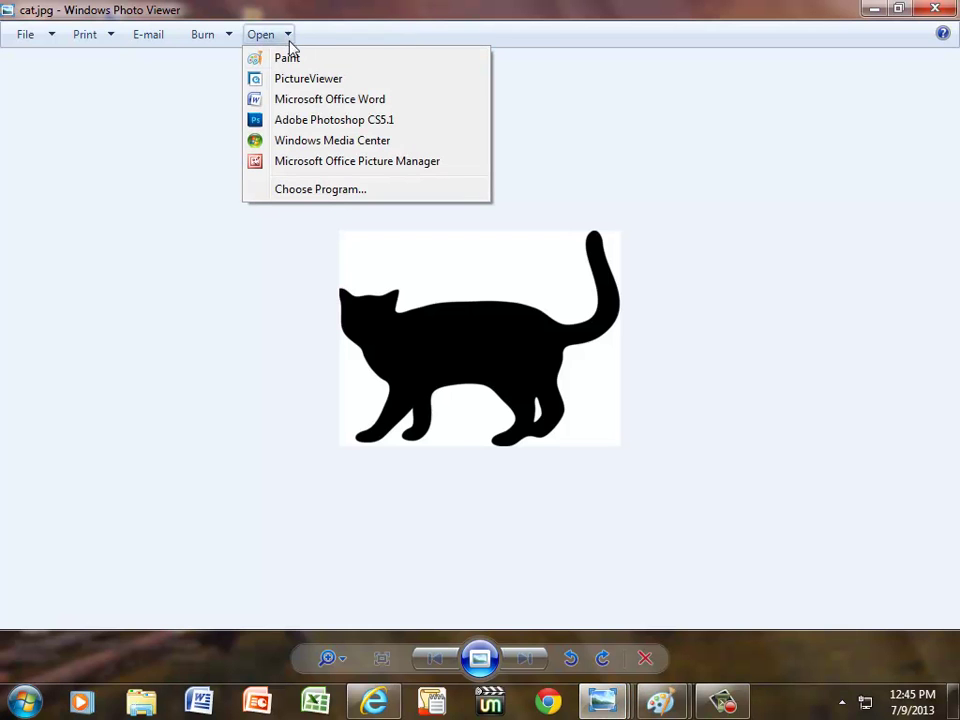
pyautogui.click(290, 59)
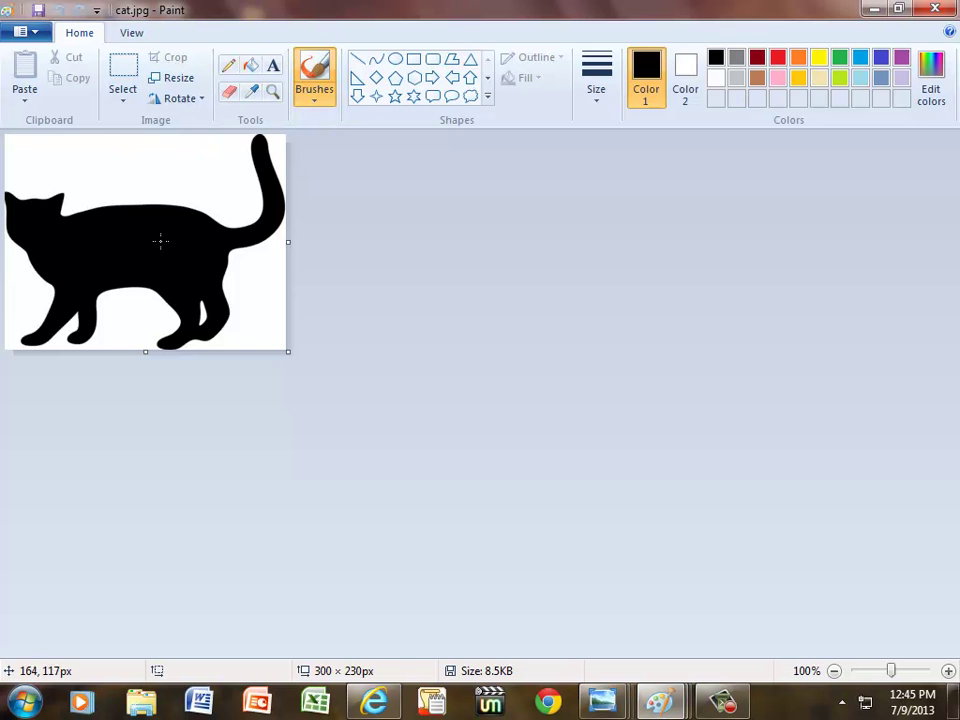
# - Save the cat picture to the desktop as the 16 Color Bitmap cat.bmp, accepting the reduced color quality
pyautogui.click(34, 34)
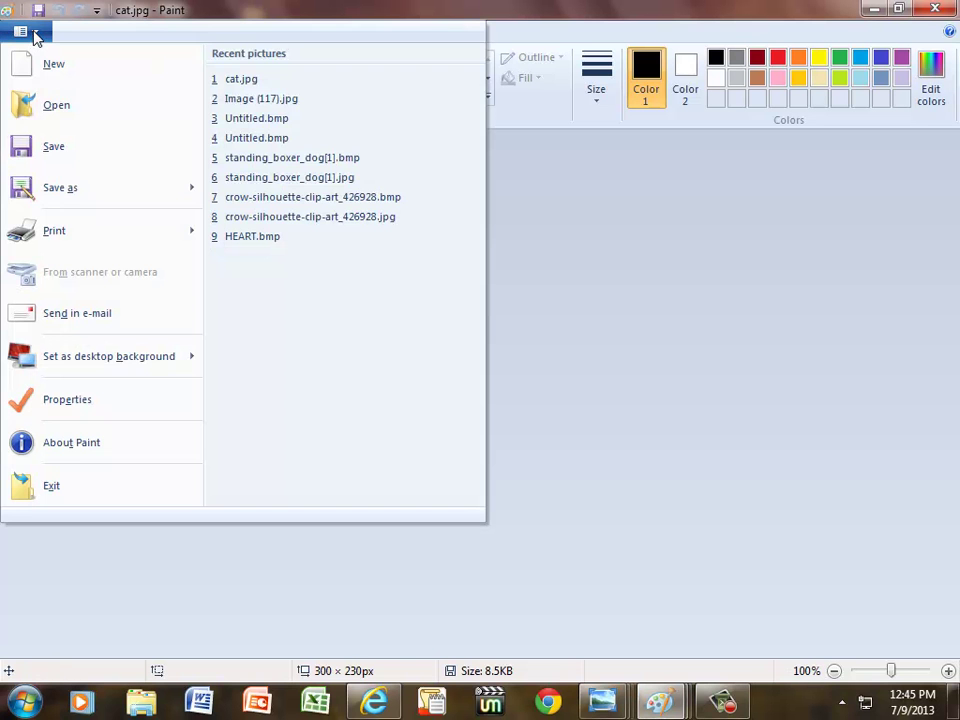
pyautogui.click(58, 192)
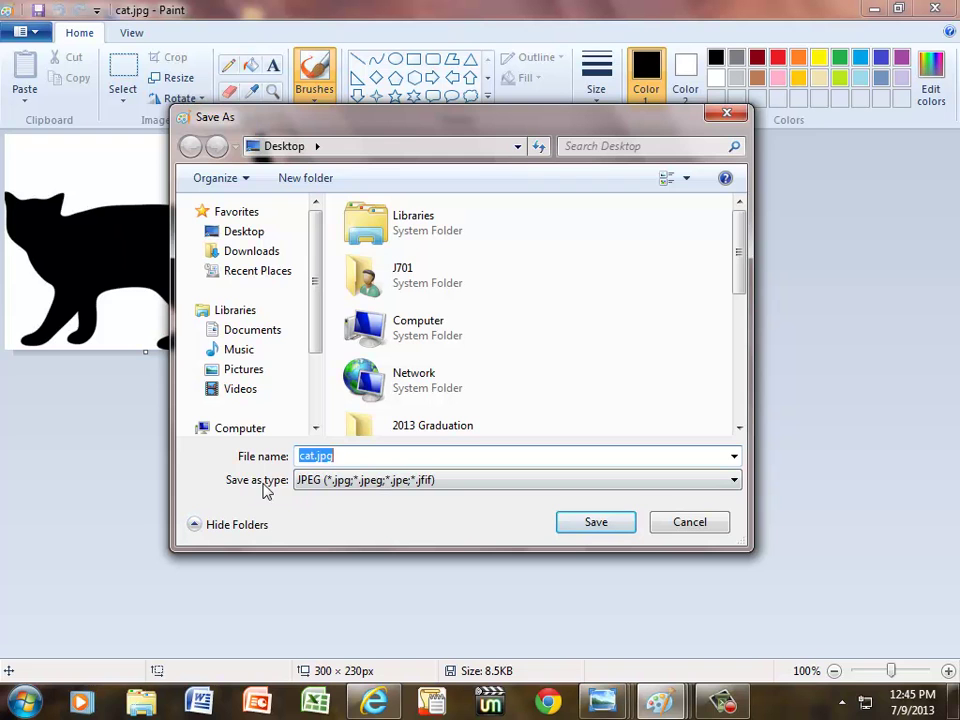
pyautogui.click(737, 484)
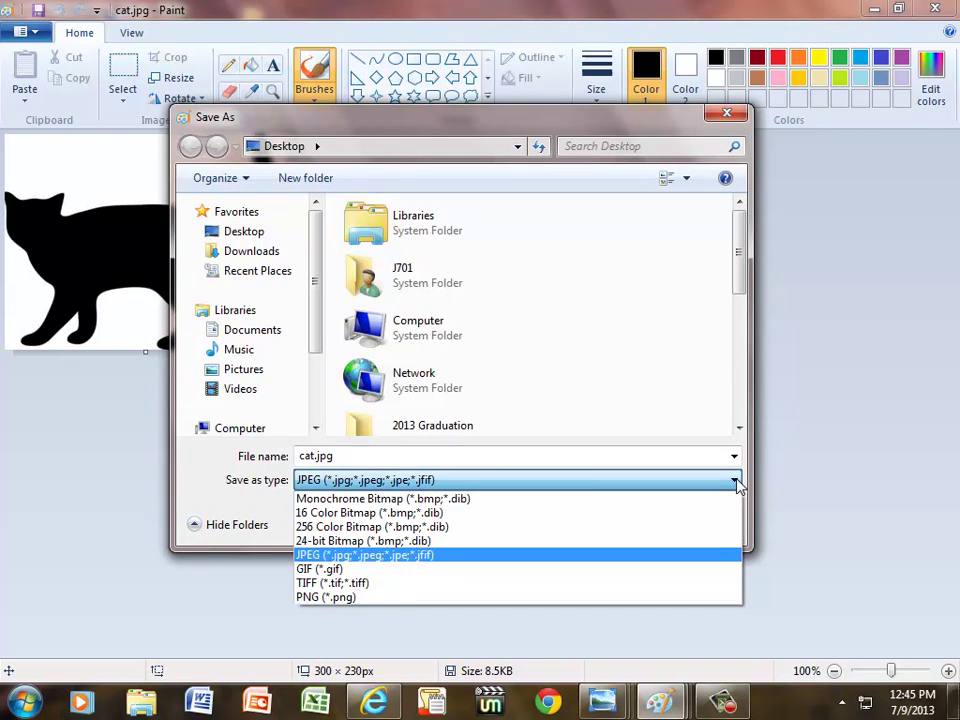
pyautogui.click(340, 513)
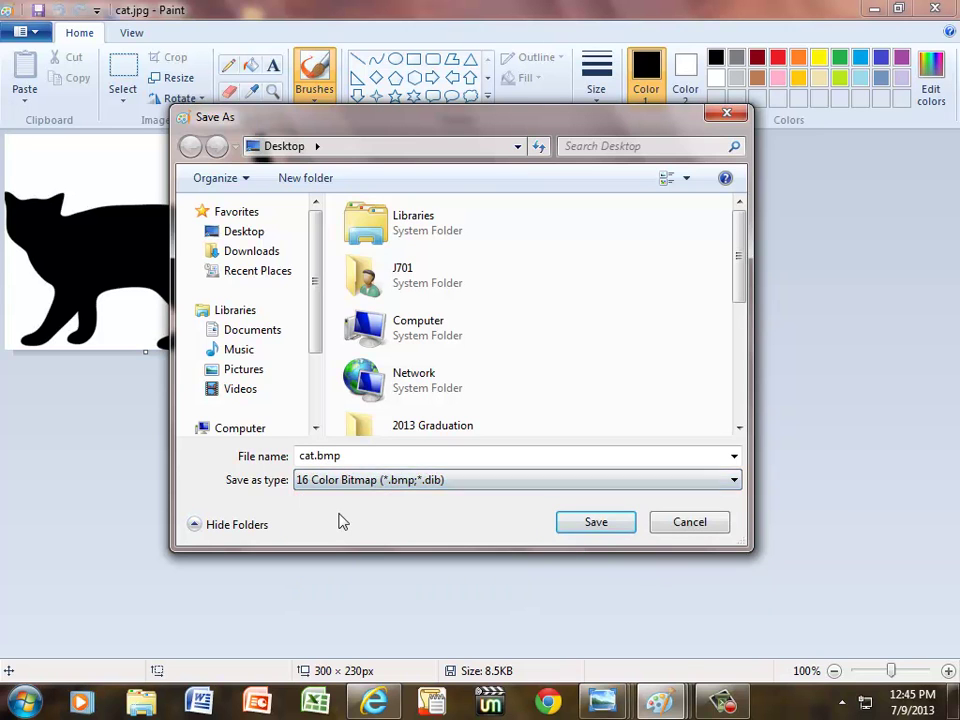
pyautogui.click(584, 526)
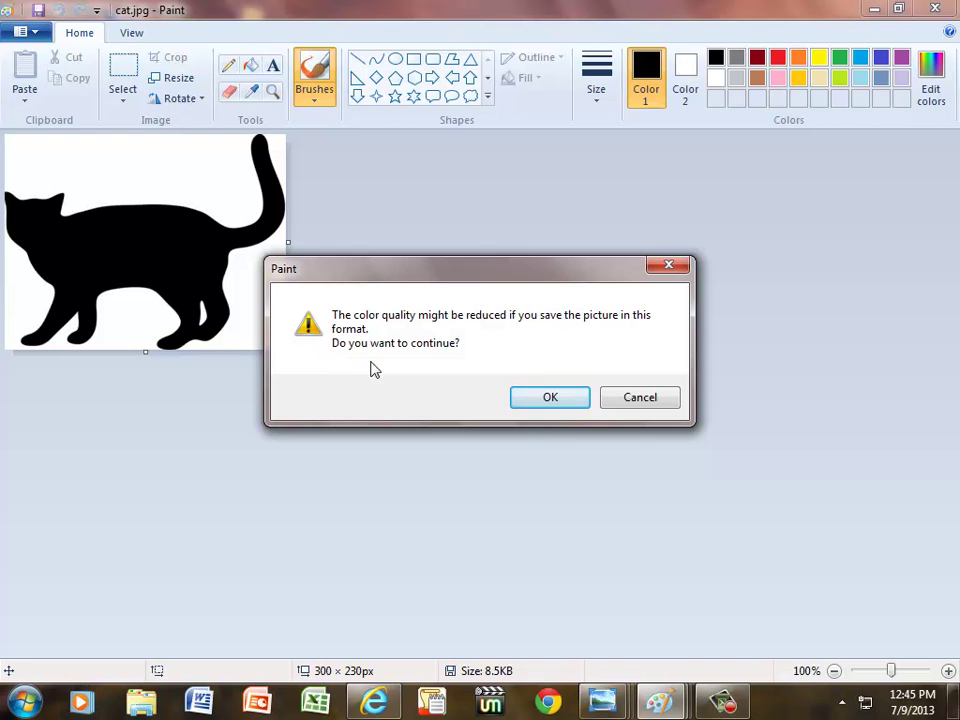
pyautogui.click(559, 401)
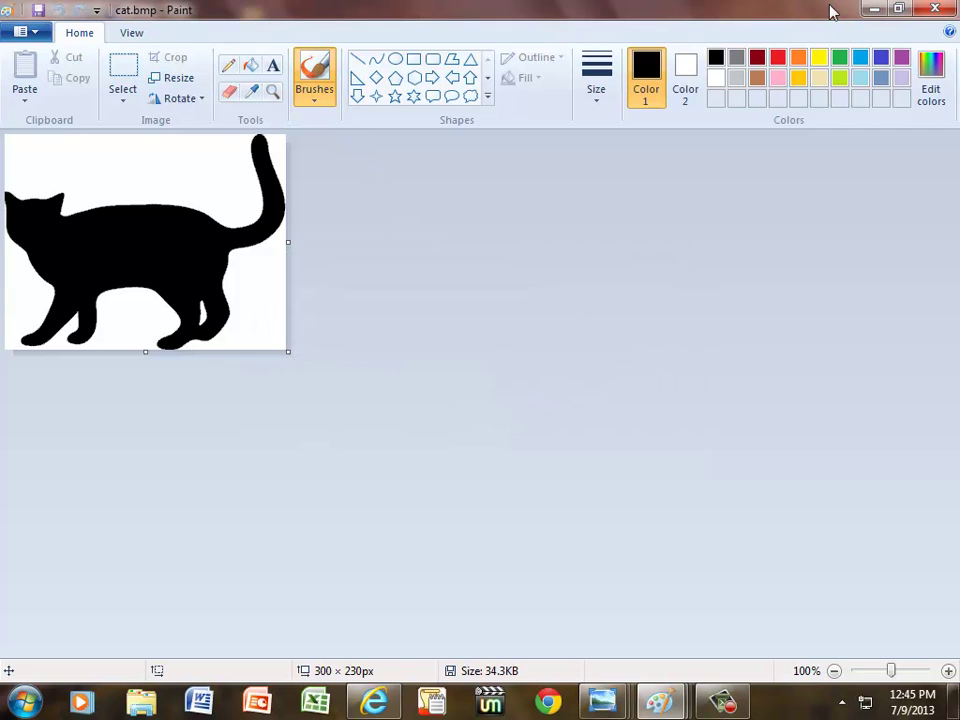
# - Minimize Paint, open PlasmaCAM, and import cat.bmp from the desktop using the Bitmap files (*.bmp) type
pyautogui.click(872, 10)
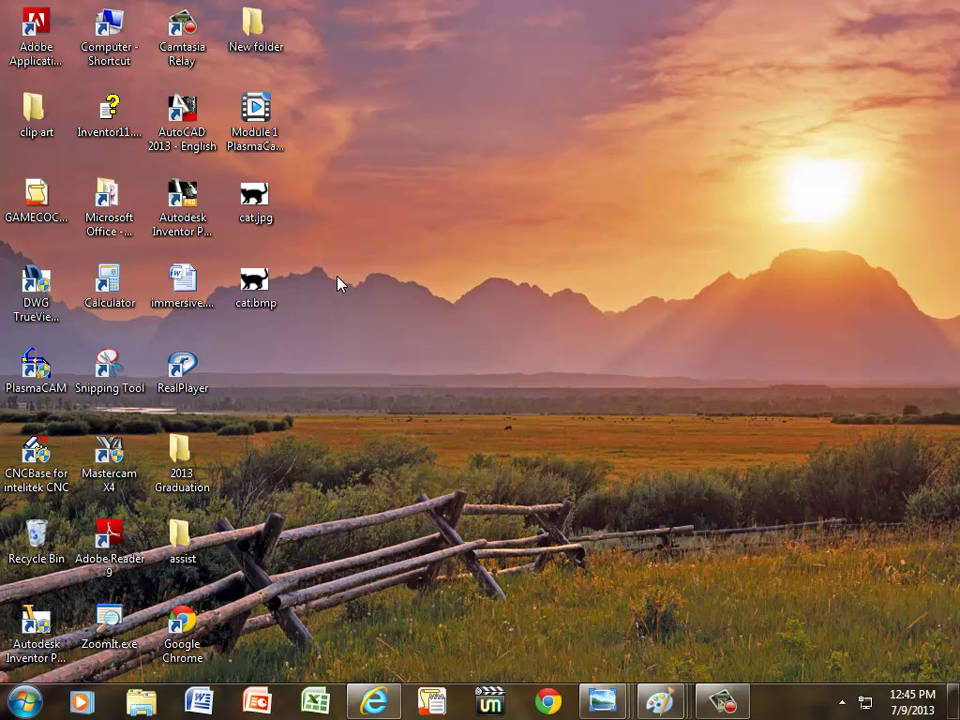
pyautogui.doubleClick(37, 372)
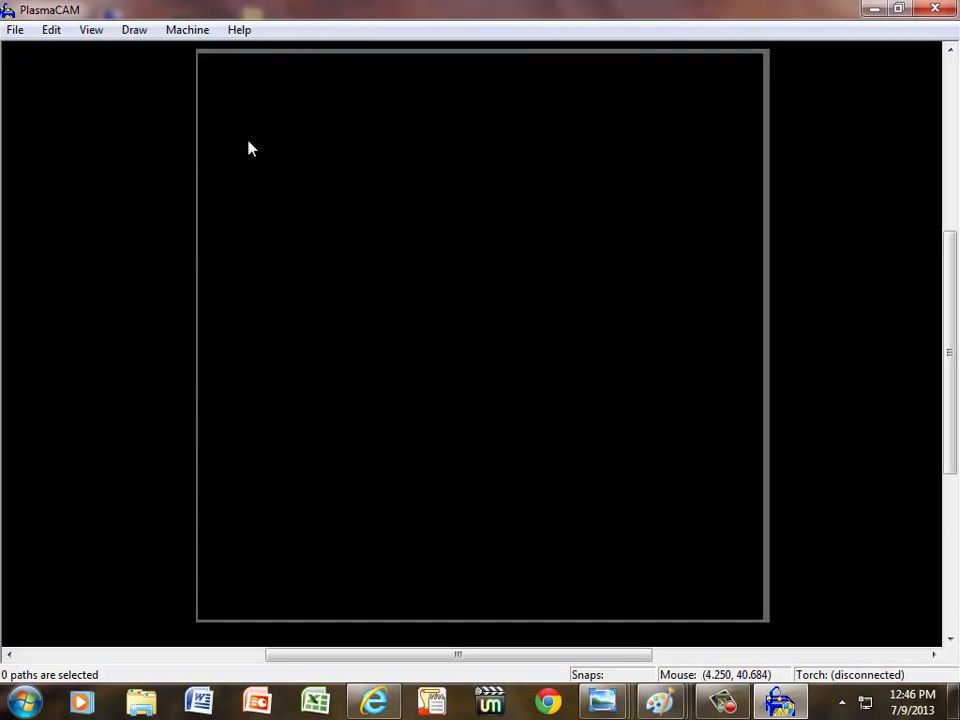
pyautogui.click(16, 34)
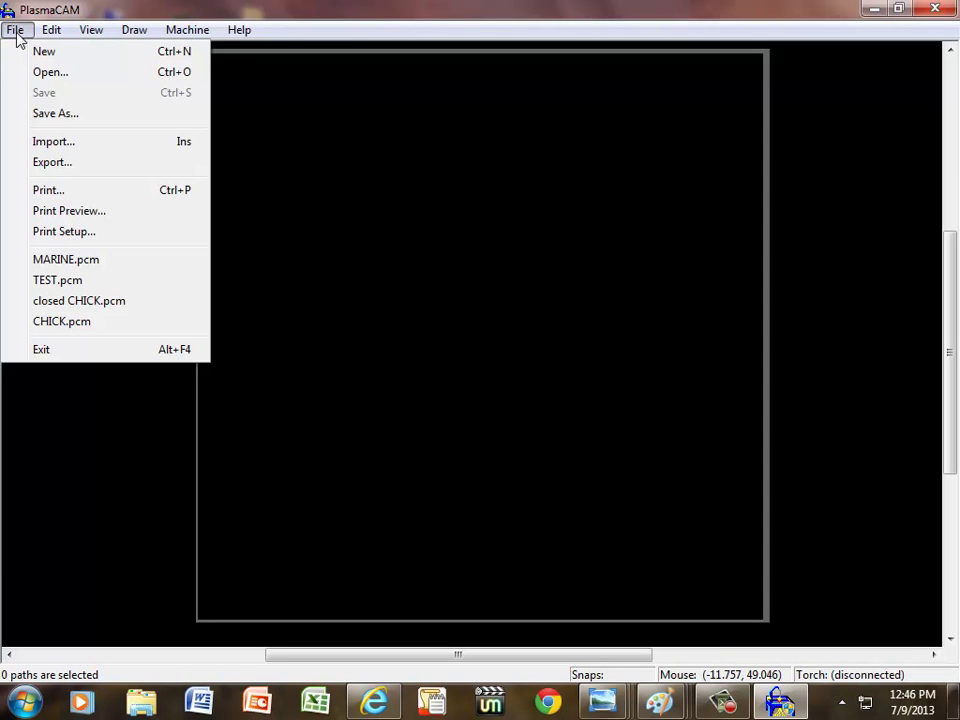
pyautogui.click(54, 144)
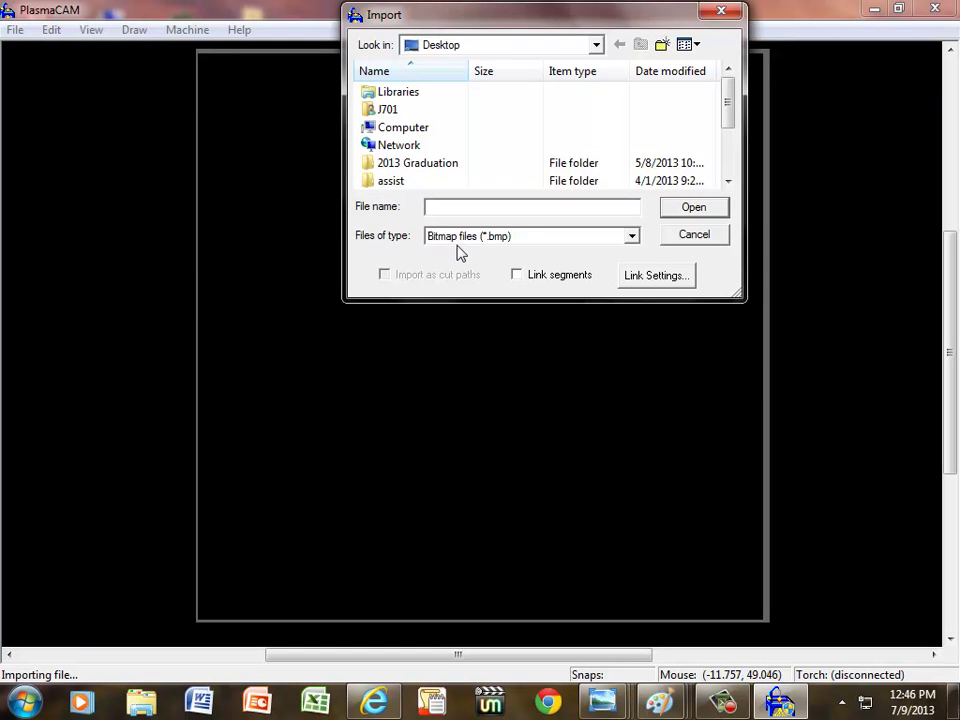
pyautogui.click(631, 238)
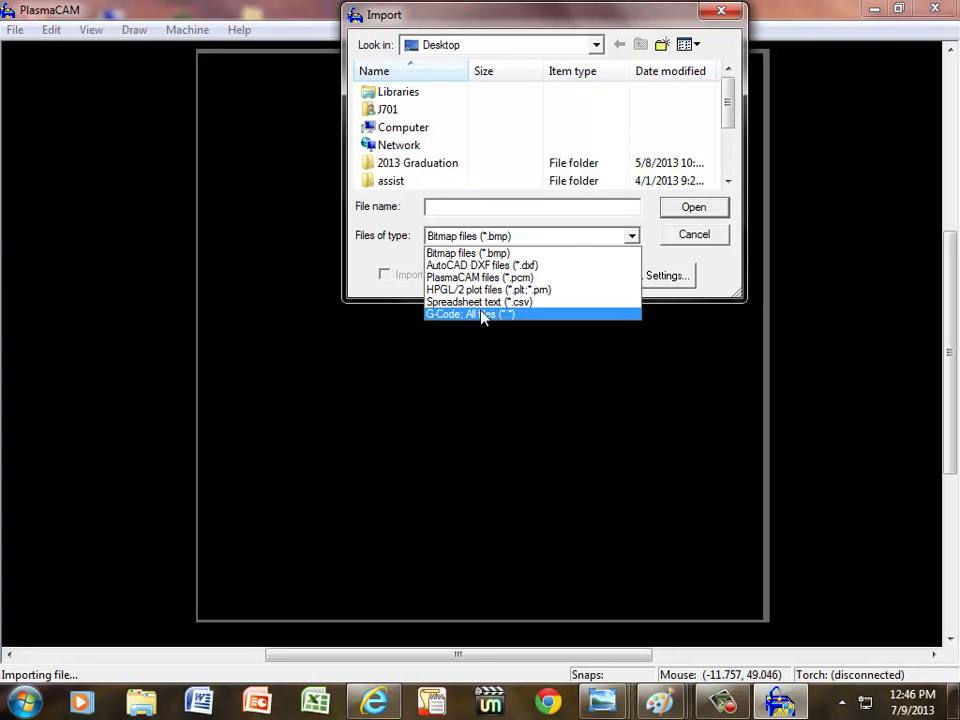
pyautogui.click(469, 256)
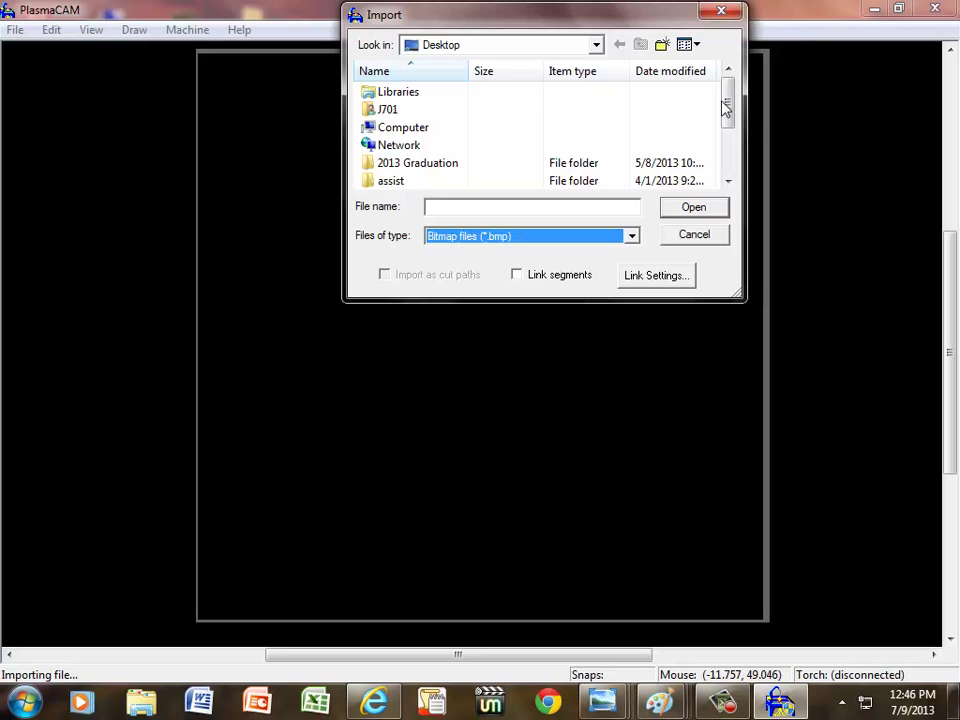
pyautogui.moveTo(727, 103); pyautogui.dragTo(728, 140)
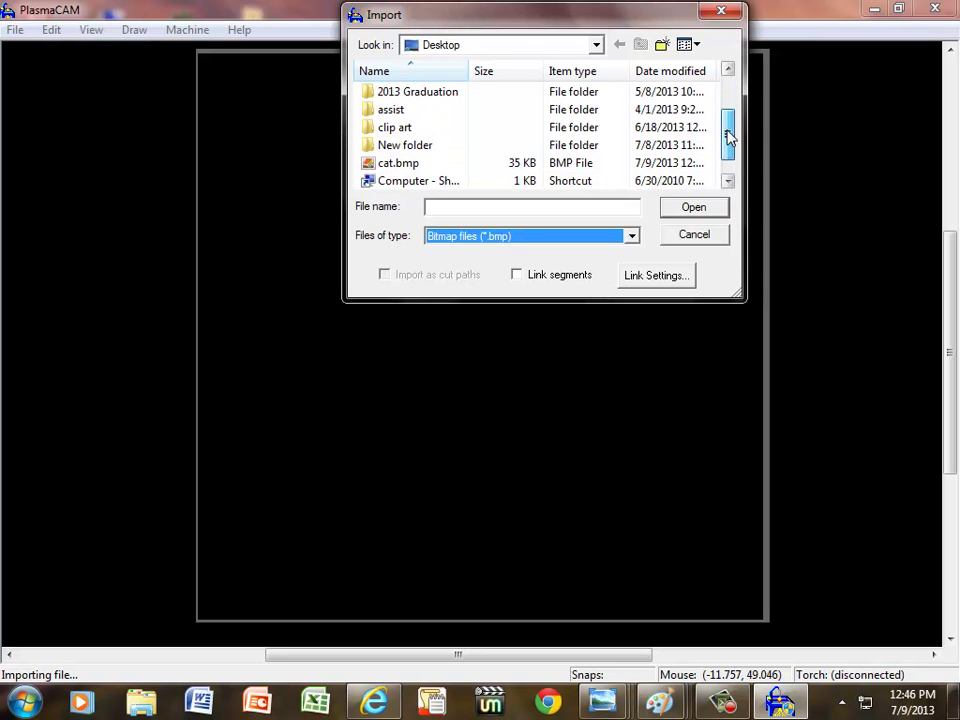
pyautogui.click(389, 163)
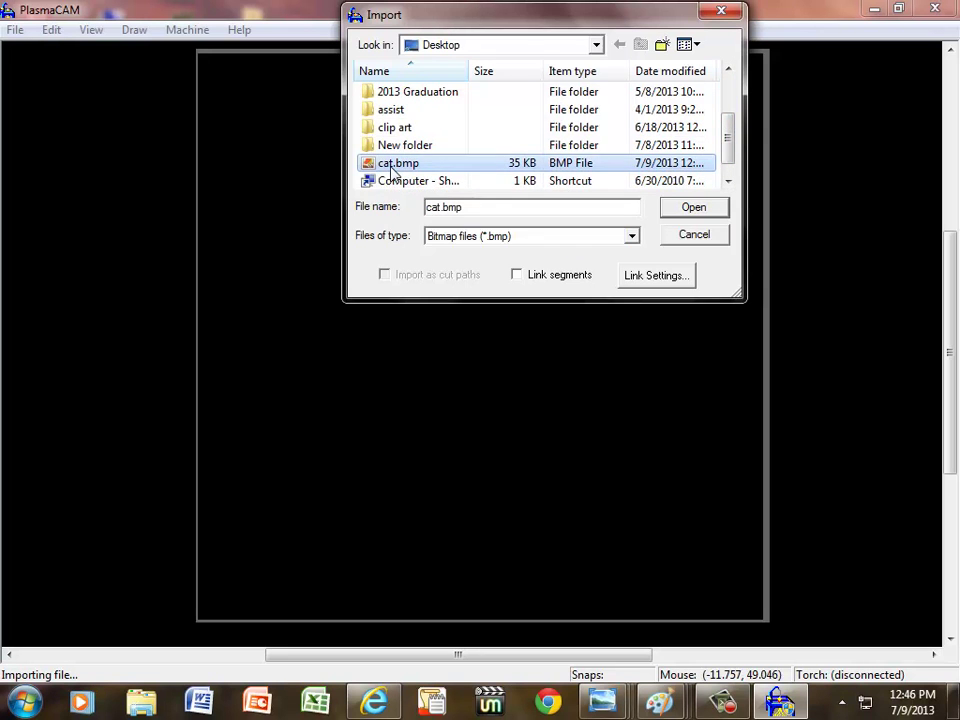
pyautogui.click(697, 208)
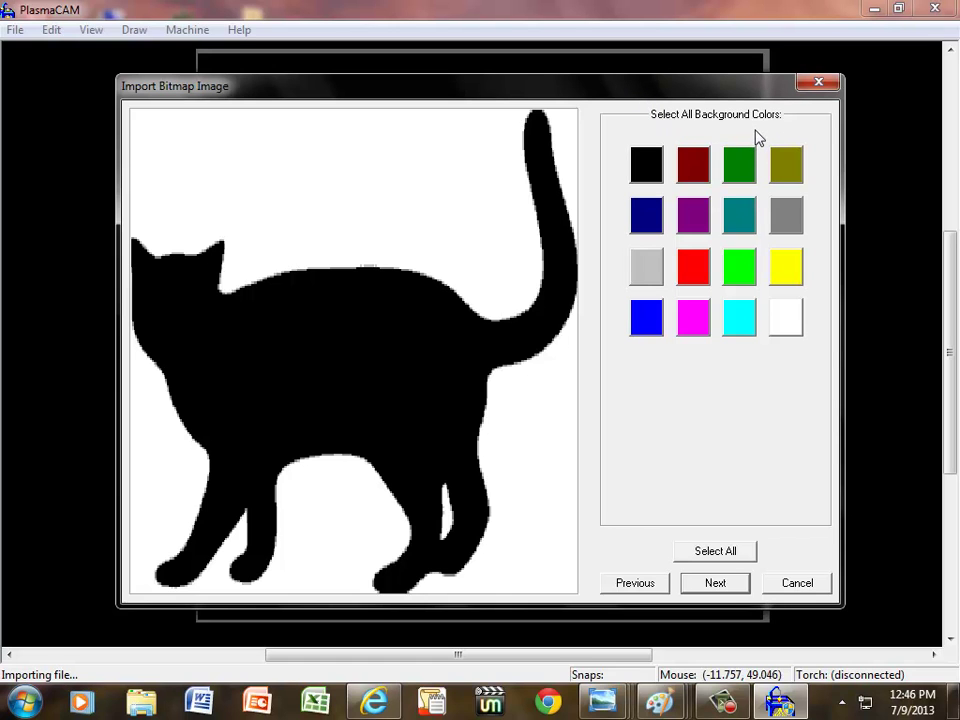
# - Set white as the background color, keep the Solid image type, 300 dpi and 0.75 line smoothing, and finish importing the deselected cat outline
pyautogui.click(786, 317)
pyautogui.click(782, 324)
pyautogui.click(786, 305)
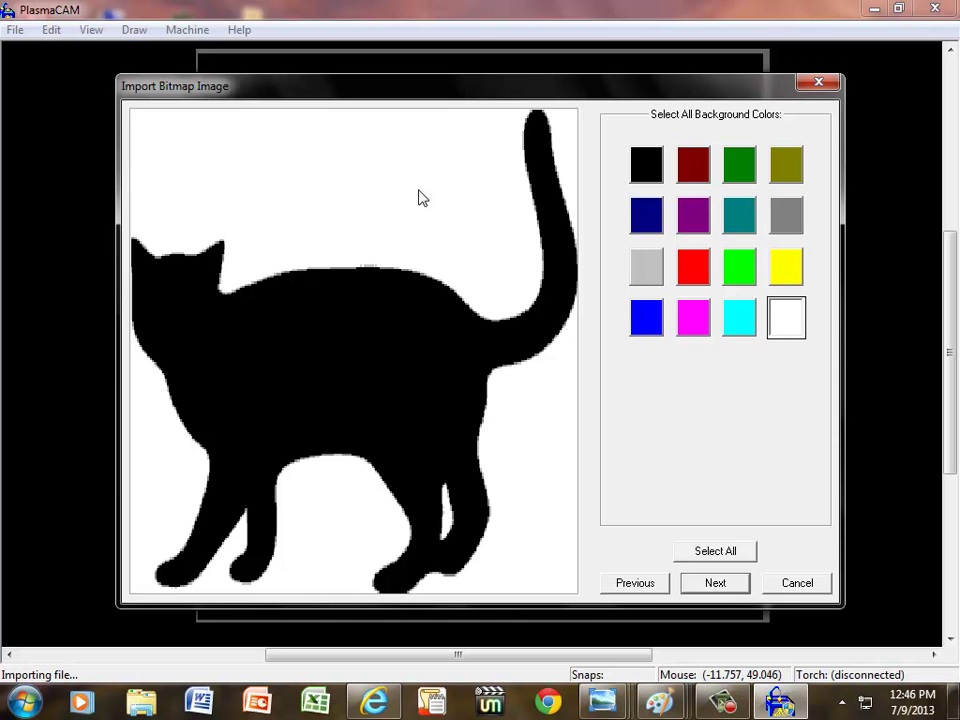
pyautogui.click(715, 585)
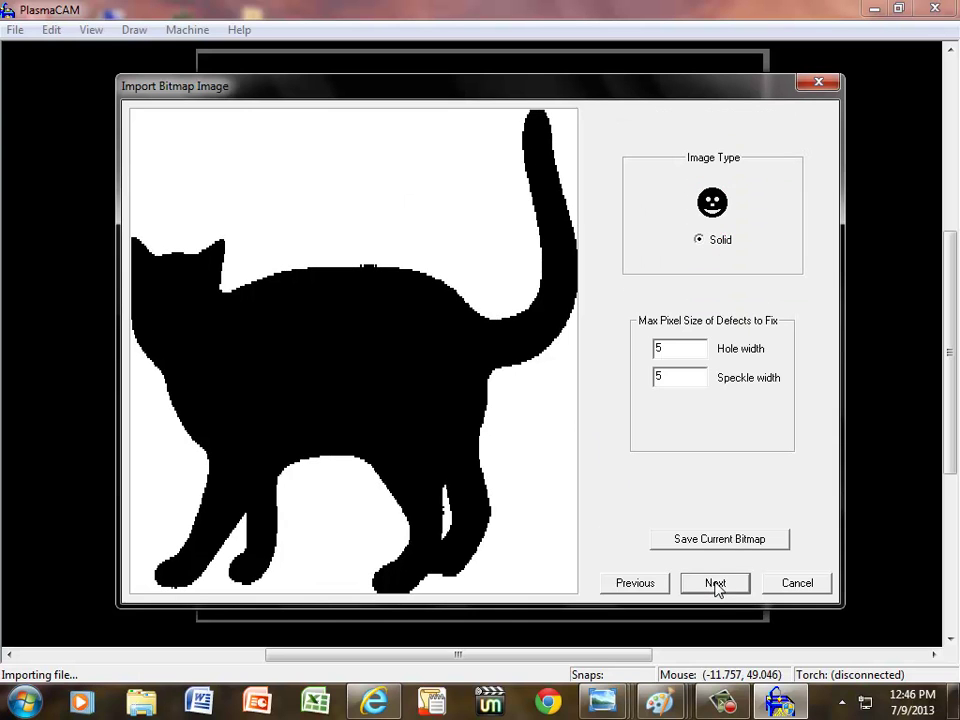
pyautogui.click(715, 584)
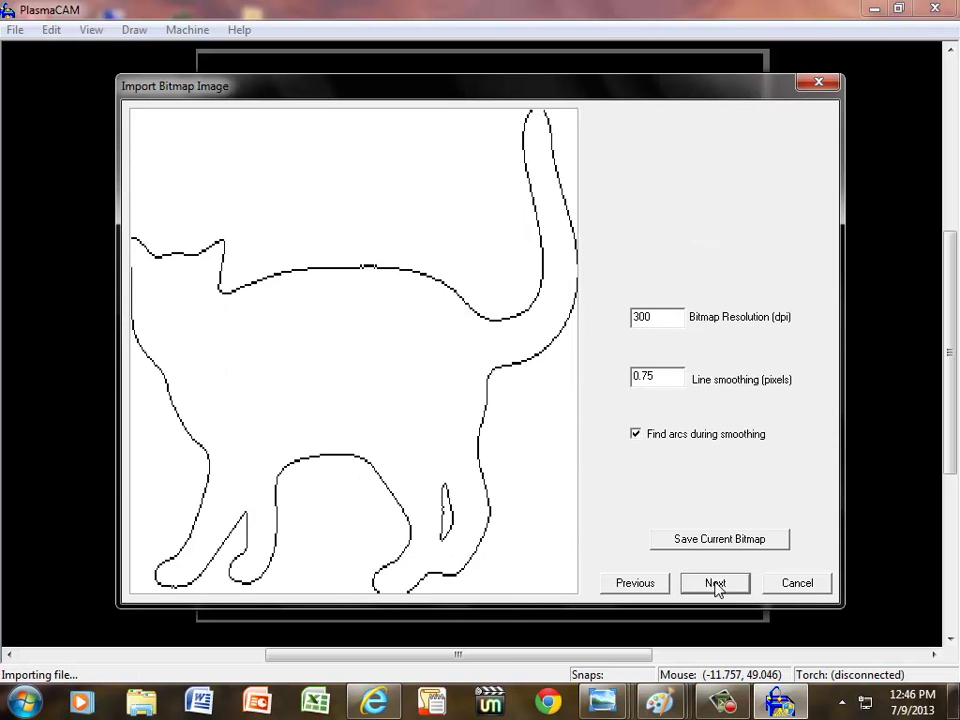
pyautogui.click(716, 585)
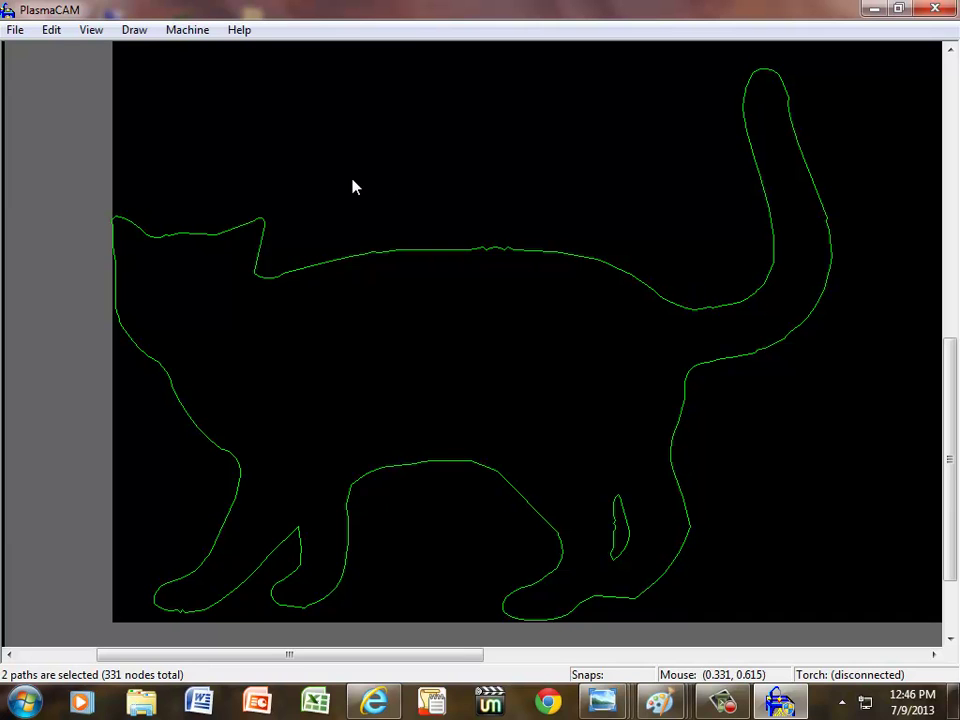
pyautogui.click(451, 114)
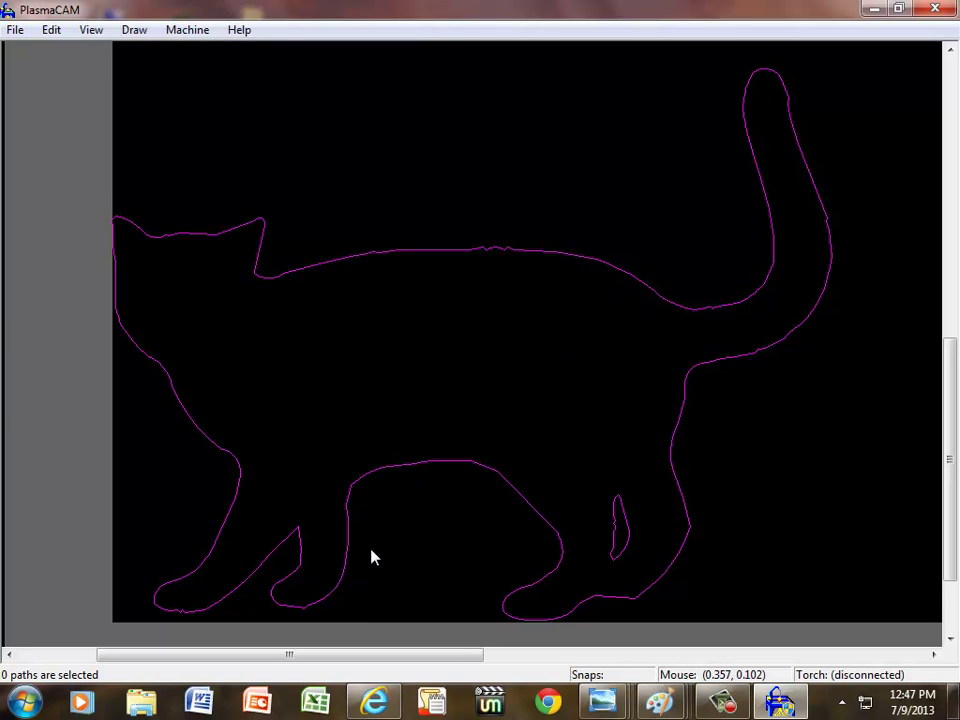
# - Move the cat outline from the table's lower-left corner to near the center of the cutting table
pyautogui.press('F4')
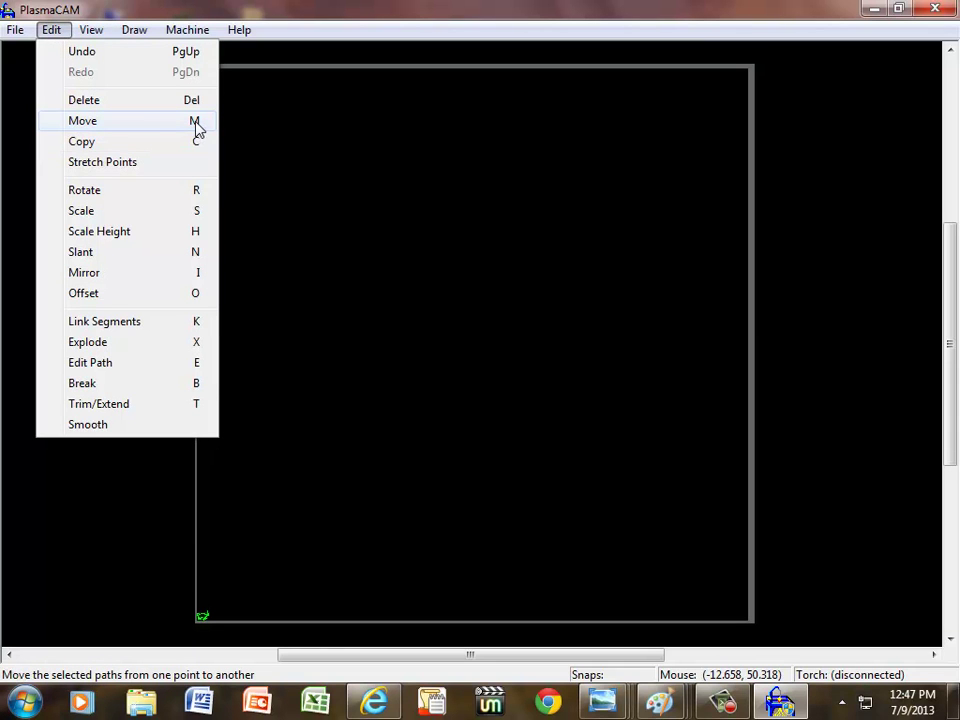
pyautogui.click(142, 124)
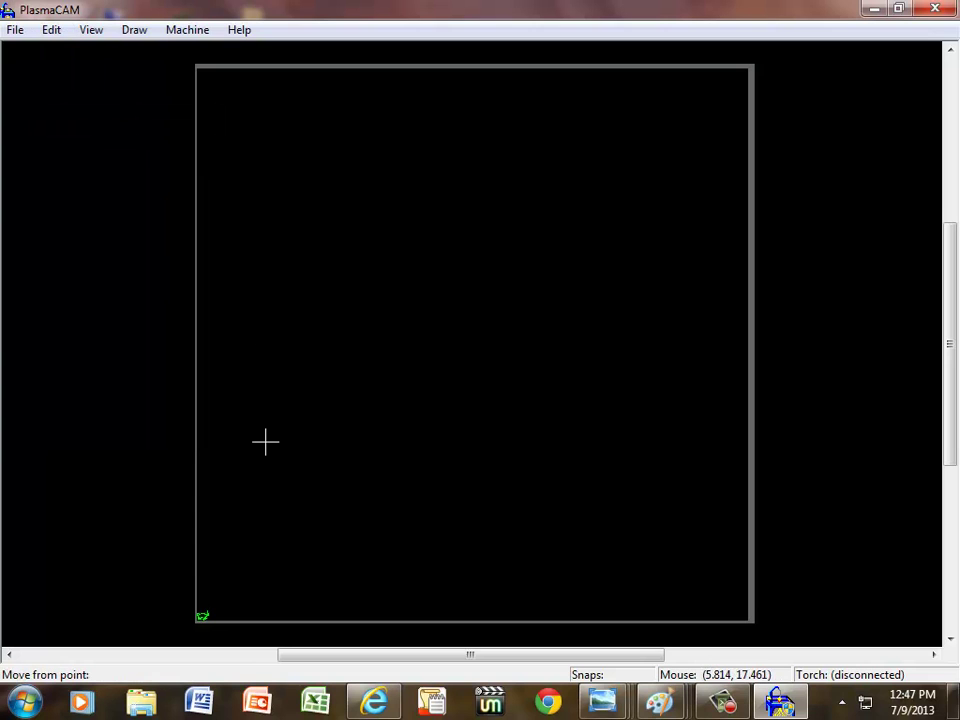
pyautogui.click(231, 569)
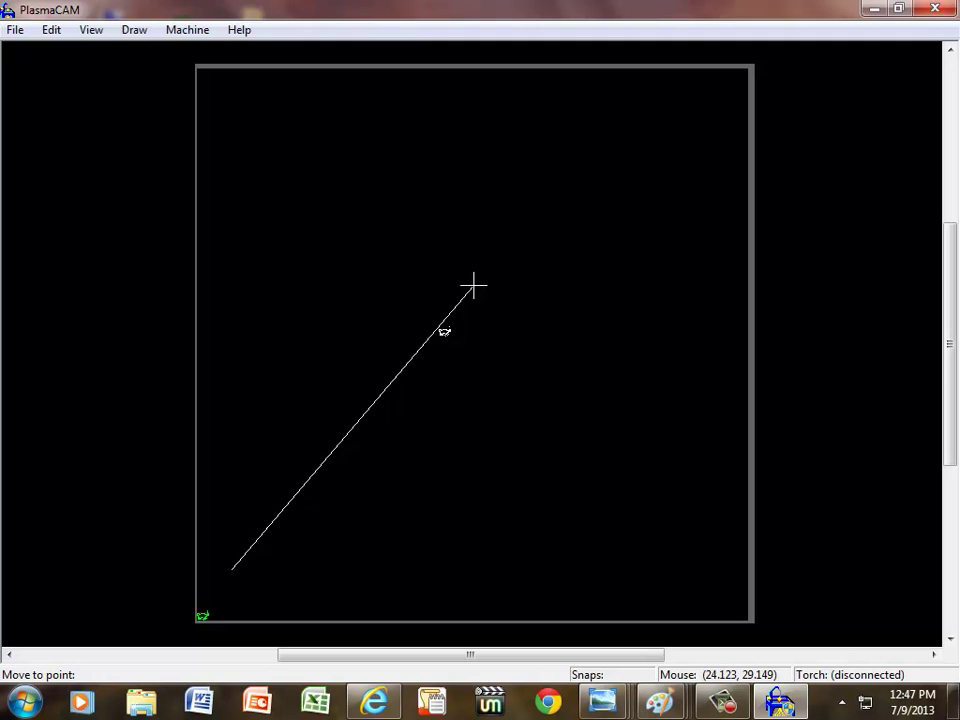
pyautogui.click(474, 287)
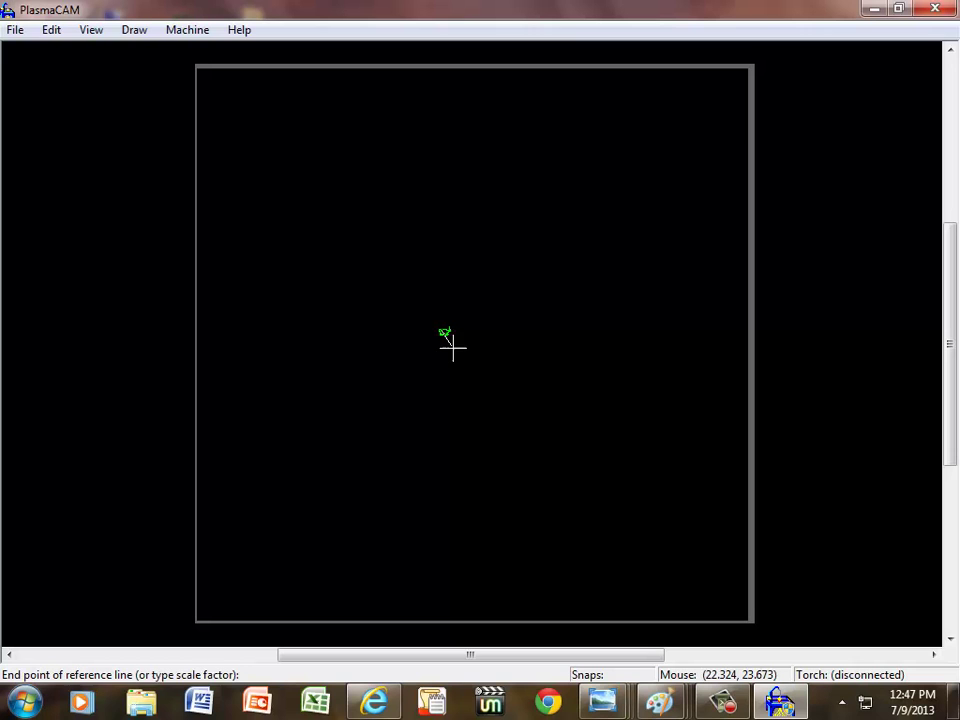
# - Scale the cat outline by a short reference line drawn from it, giving the line a new length of 3.5
pyautogui.click(453, 347)
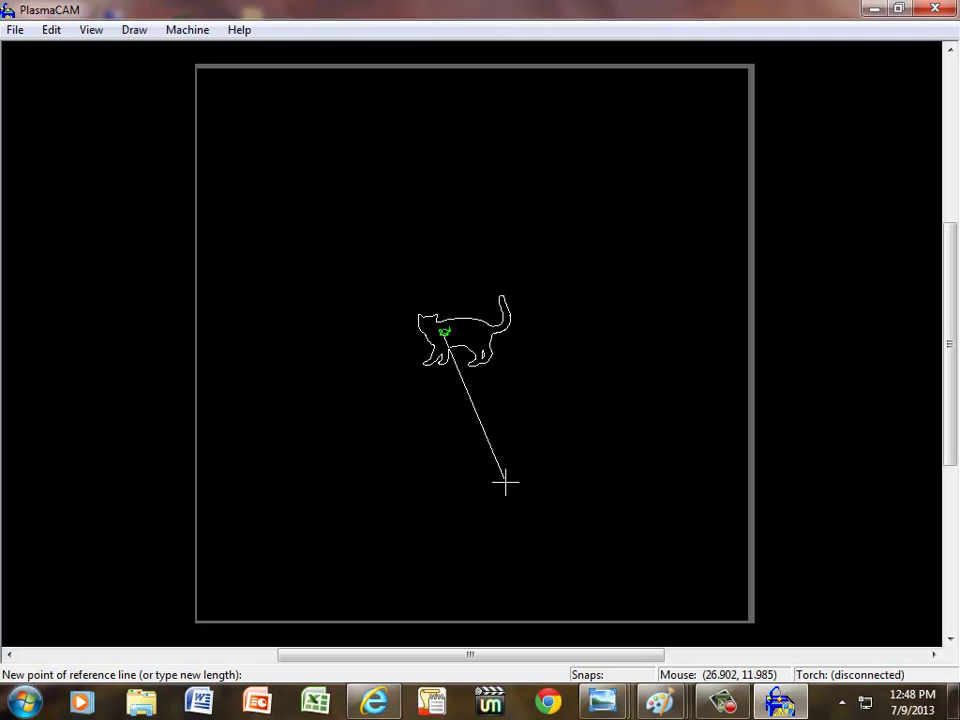
pyautogui.write('3.5')
pyautogui.press('Return')
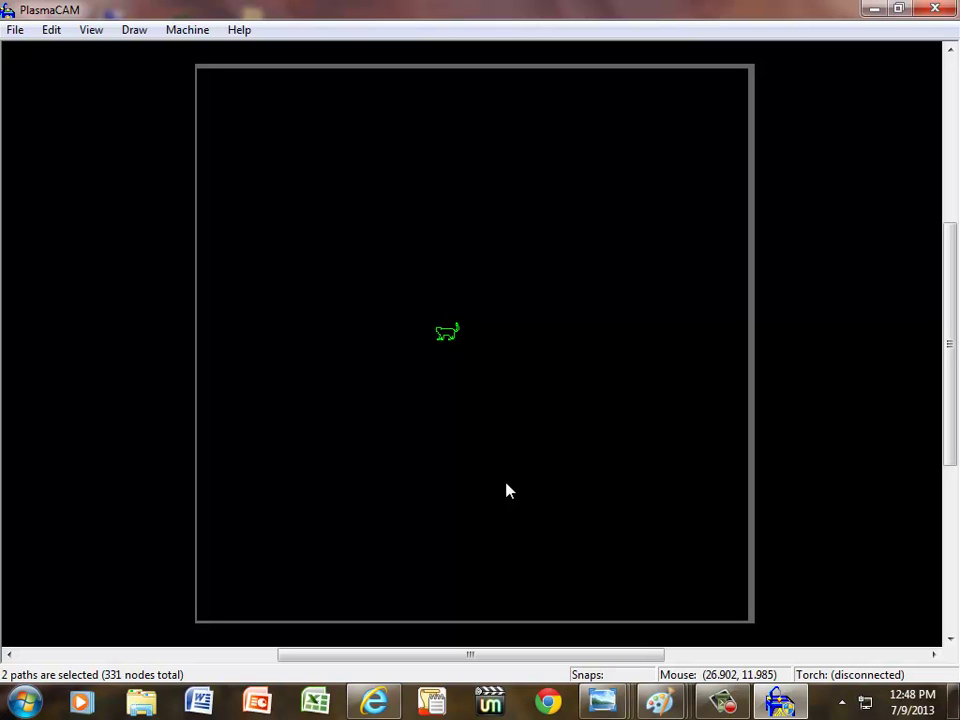
# - Break the outline on both sides of the jagged bumps along the cat's back and delete the bumpy piece between the breaks
pyautogui.press('Home')
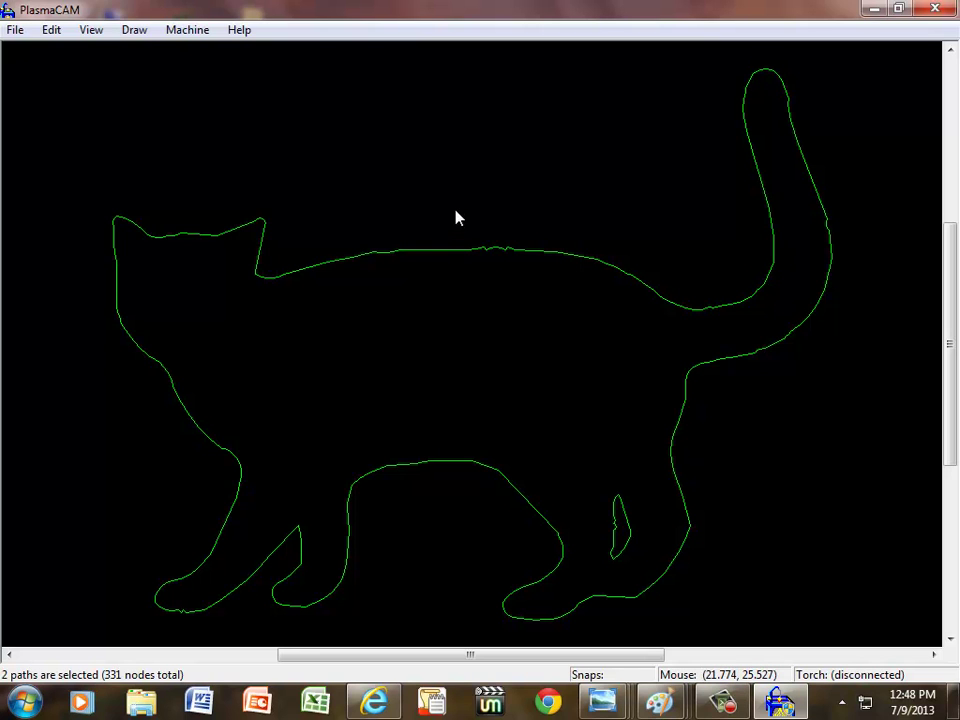
pyautogui.press('z')
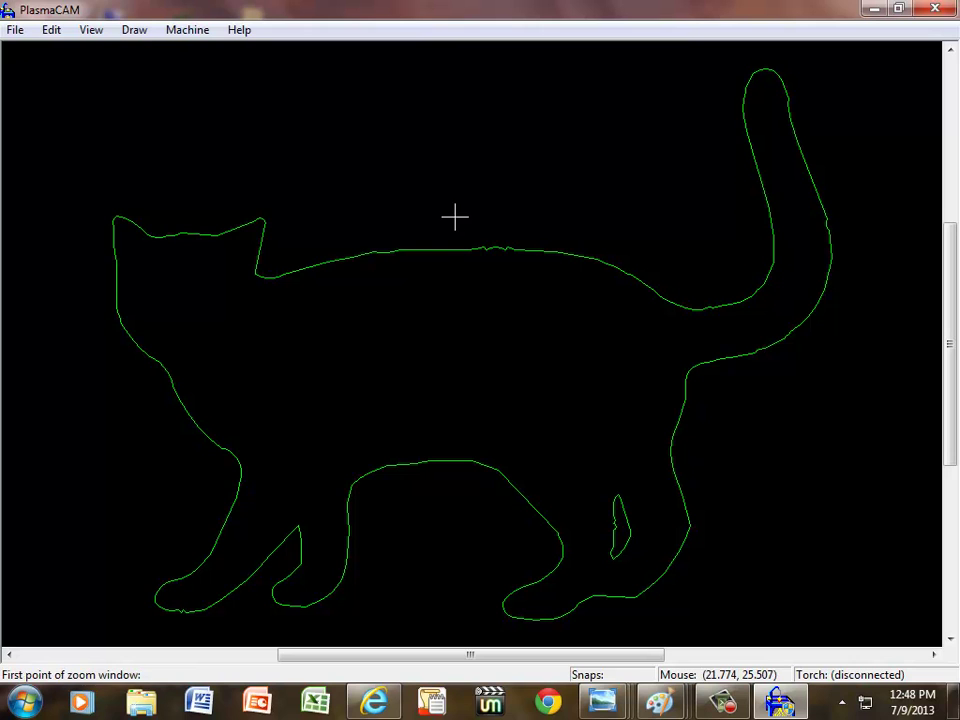
pyautogui.click(455, 224)
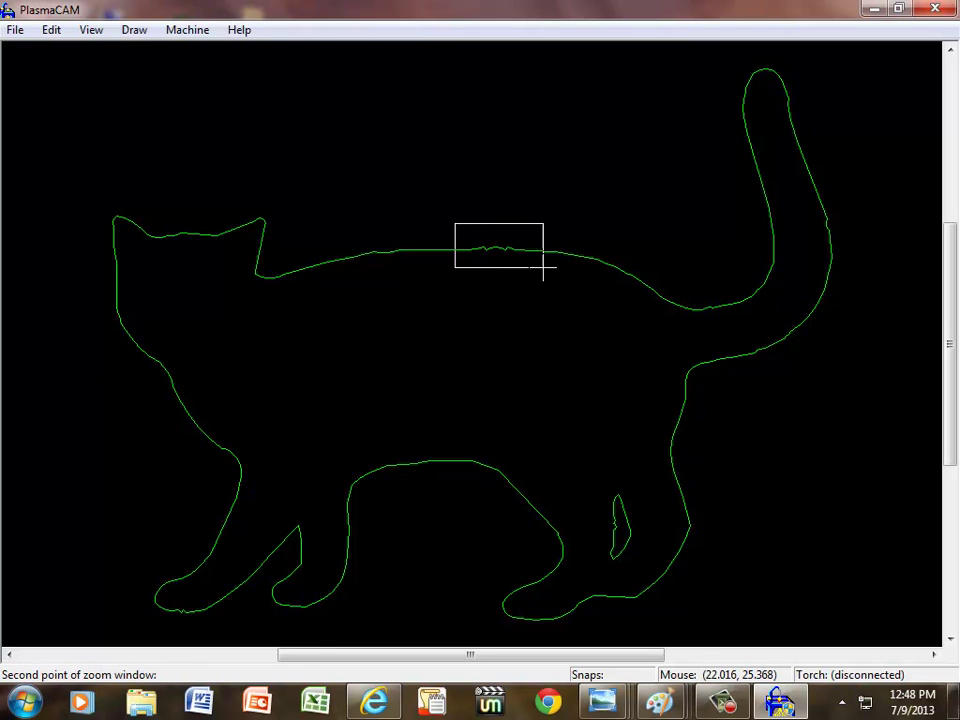
pyautogui.click(543, 267)
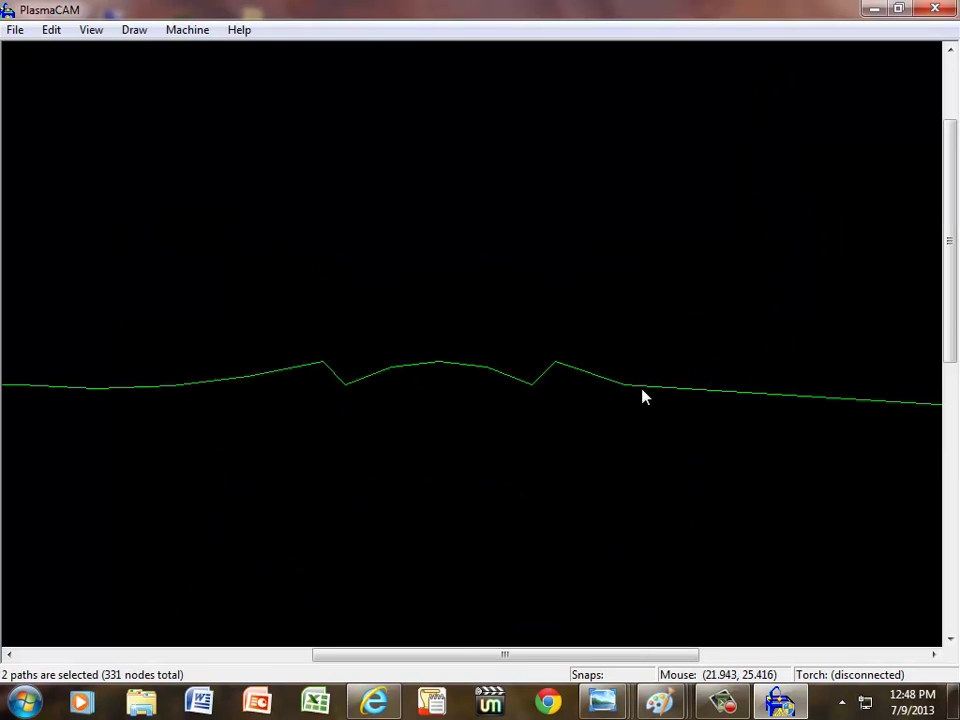
pyautogui.press('b')
pyautogui.click(211, 380)
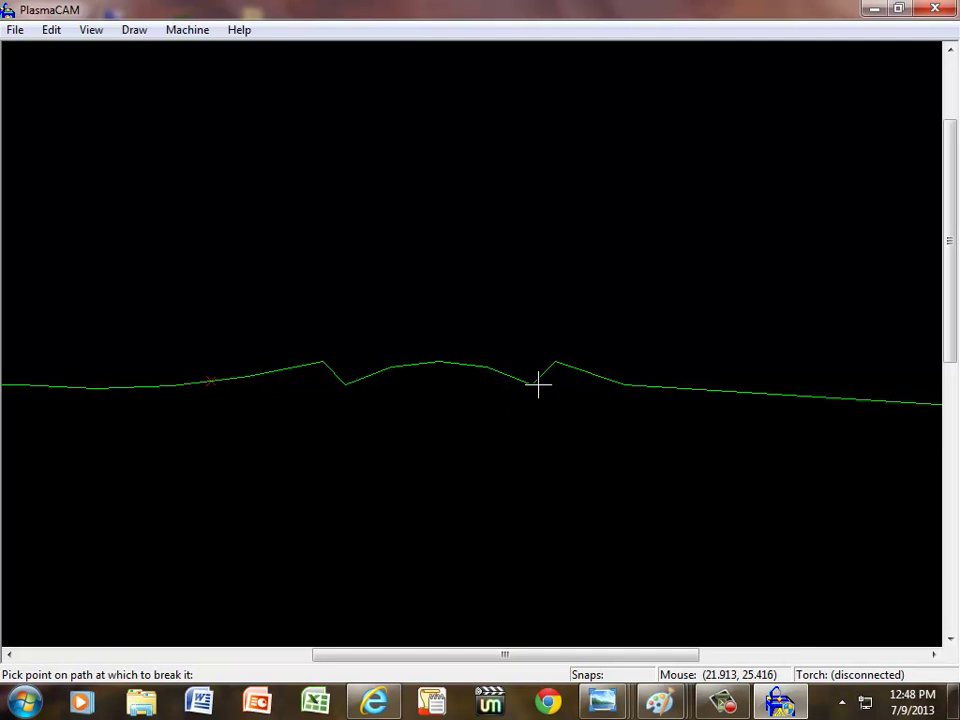
pyautogui.click(647, 386)
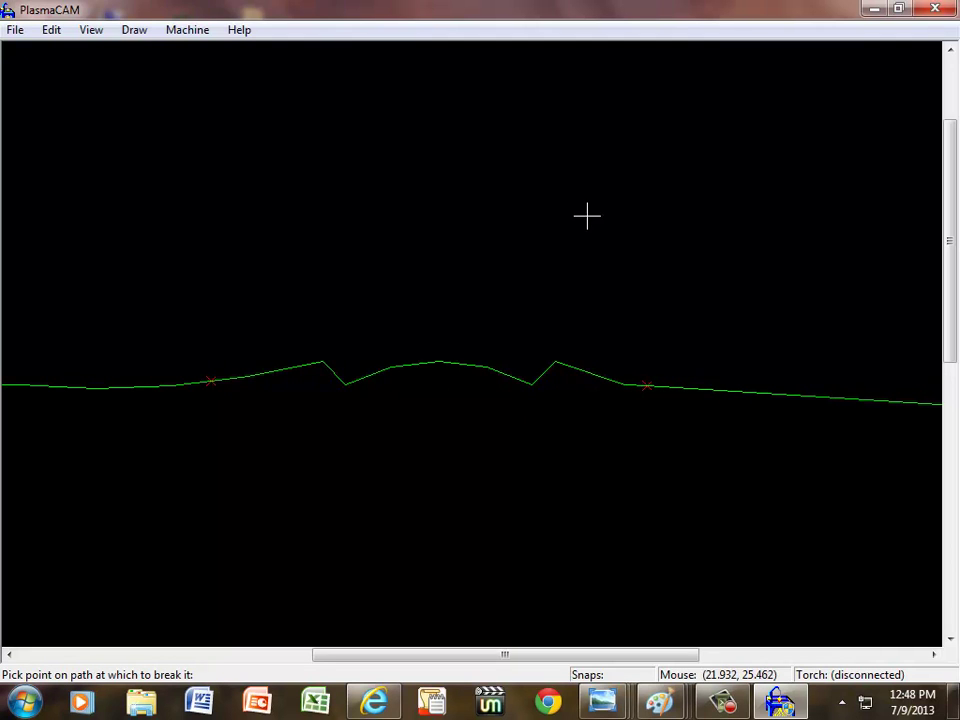
pyautogui.rightClick(464, 155)
pyautogui.click(464, 224)
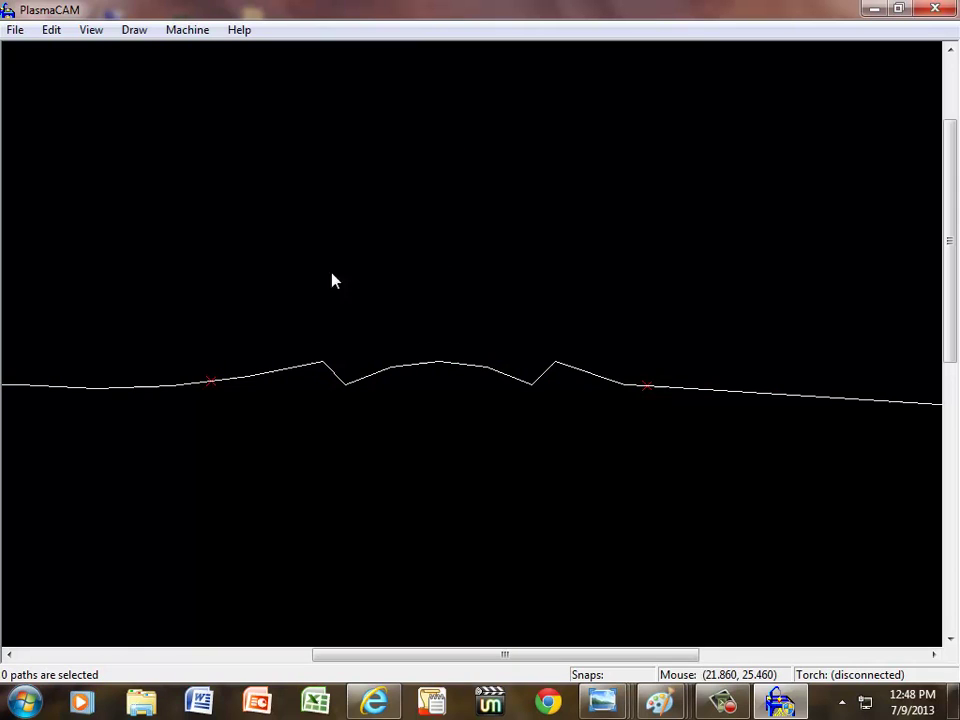
pyautogui.click(417, 370)
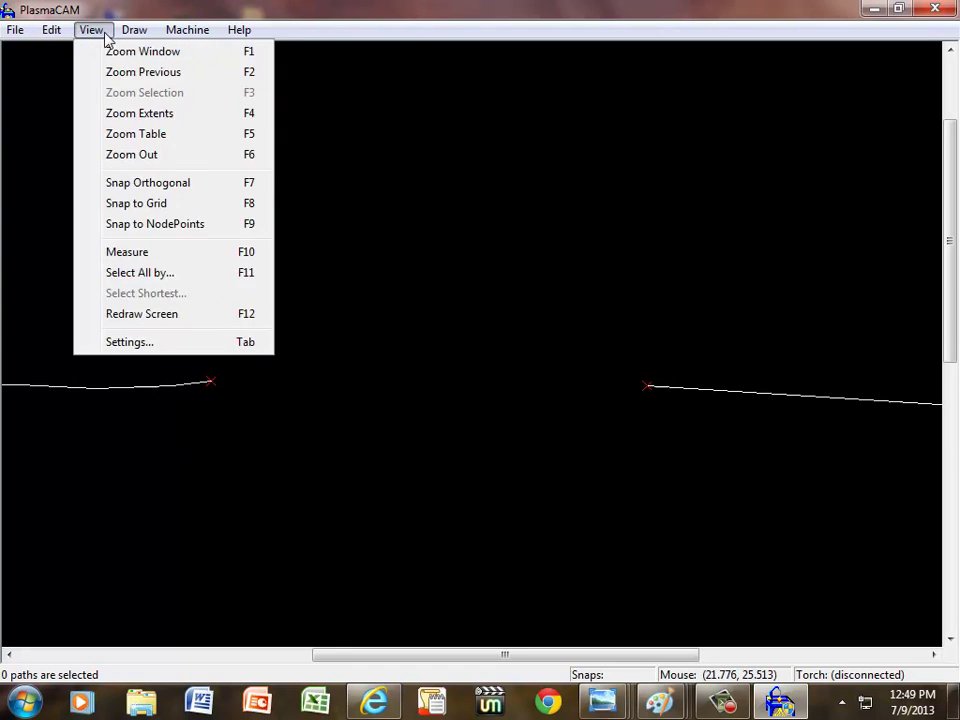
# - Draw a shallow Bulge arc across the gap in the cat's back, joining the two broken ends
pyautogui.moveTo(133, 38)
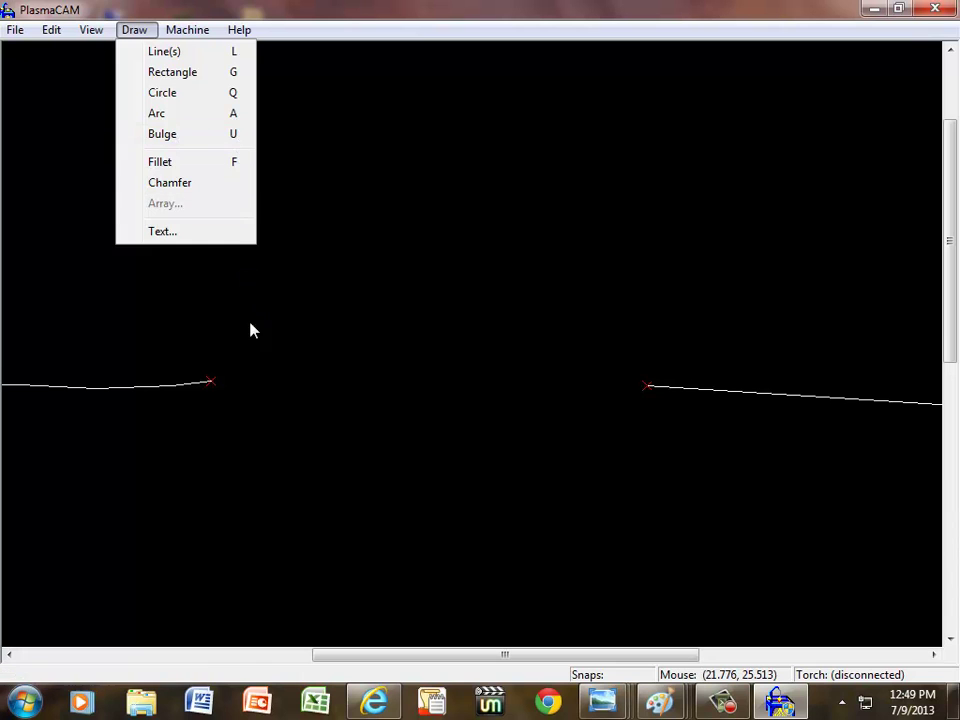
pyautogui.click(188, 134)
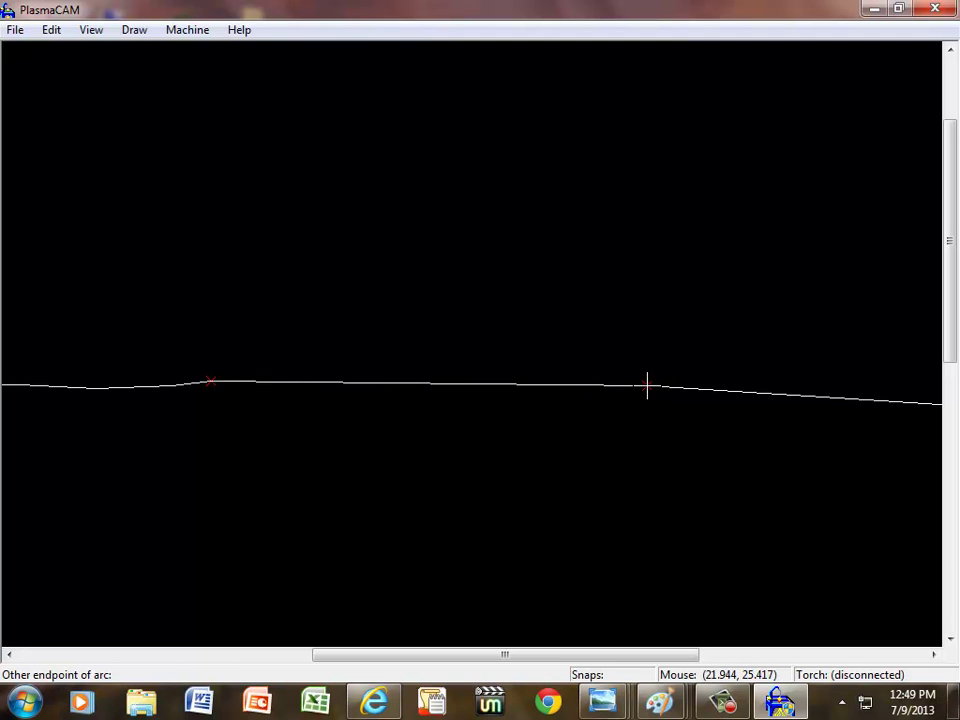
pyautogui.click(647, 386)
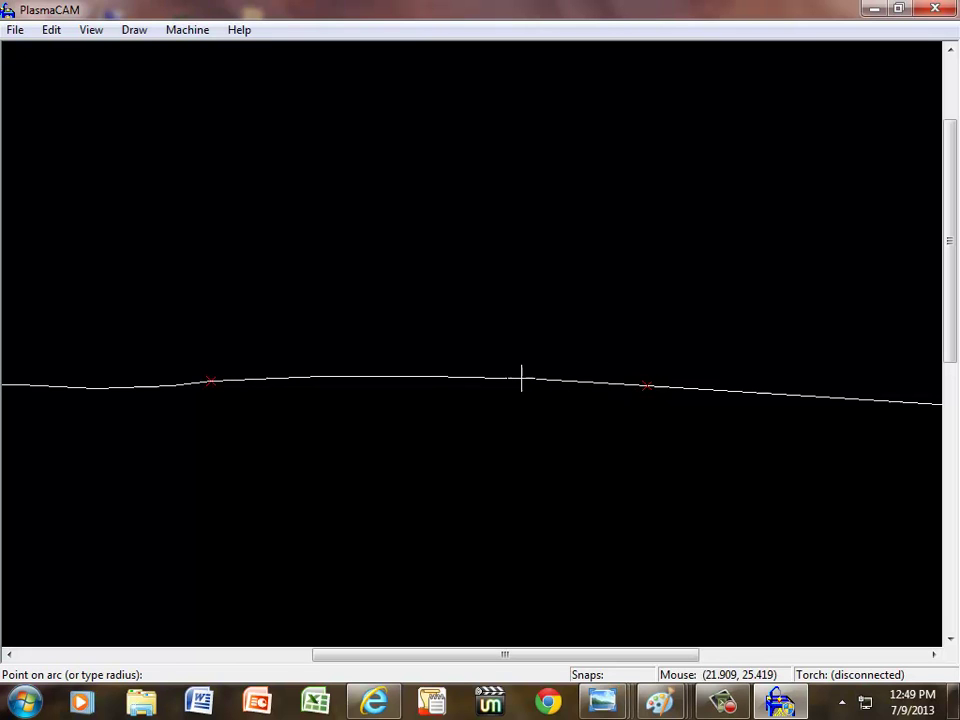
pyautogui.click(521, 378)
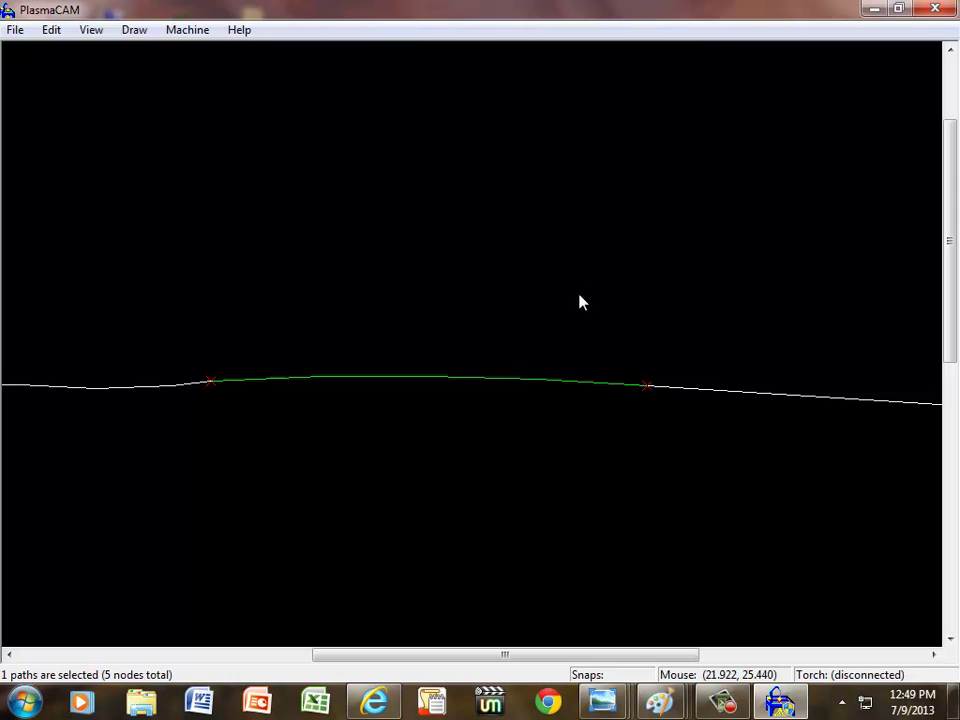
# - Link the new arc and the cat's outer outline into one closed path, and deselect it
pyautogui.click(667, 330)
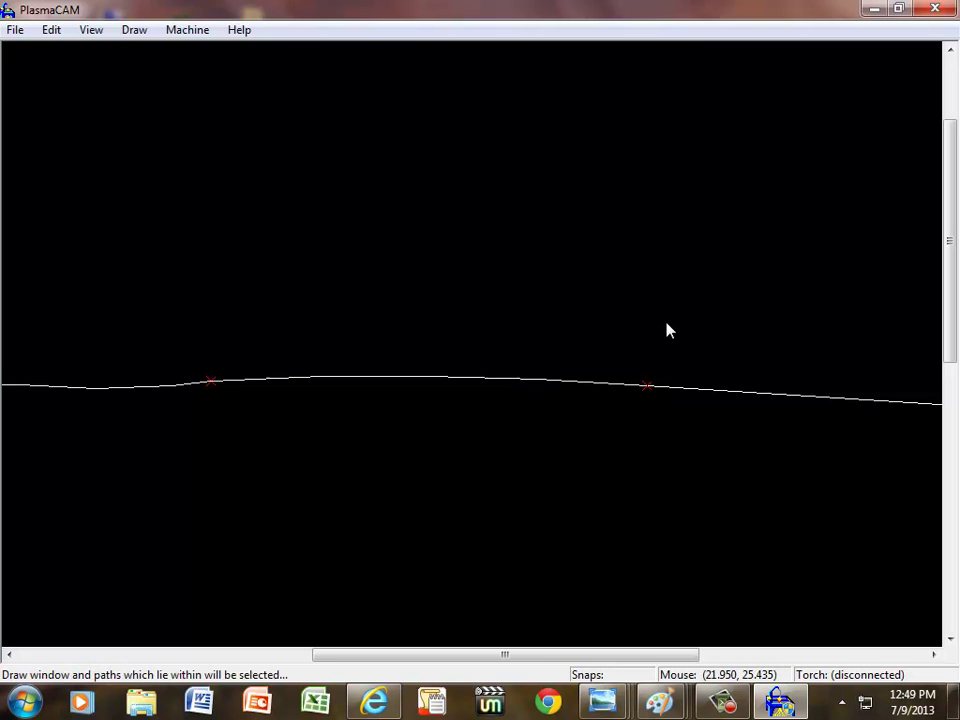
pyautogui.click(626, 386)
pyautogui.click(676, 392)
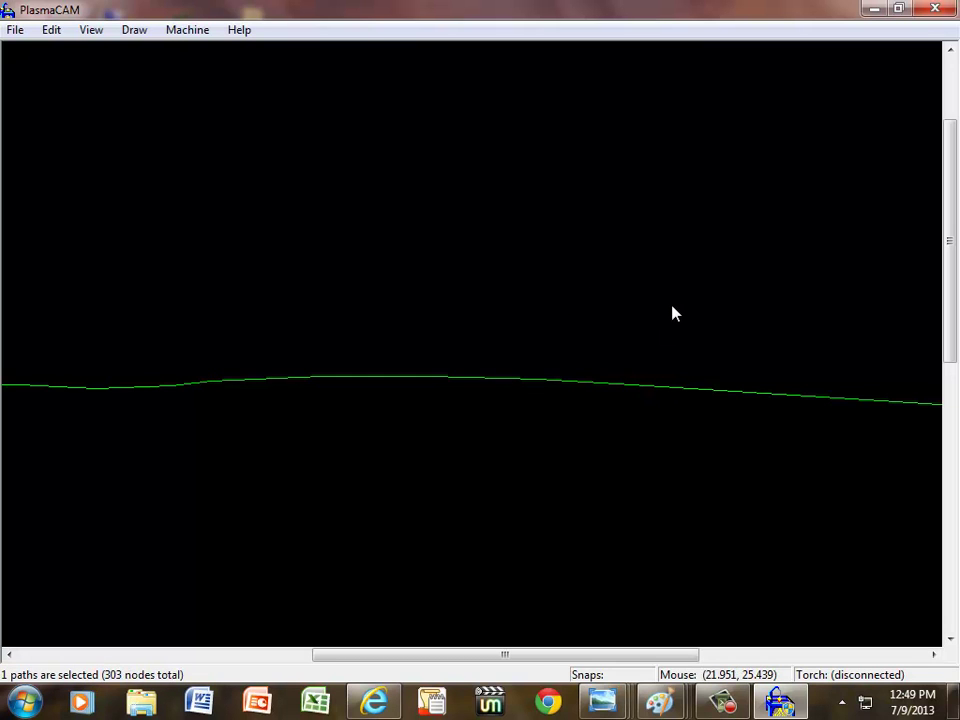
pyautogui.click(670, 312)
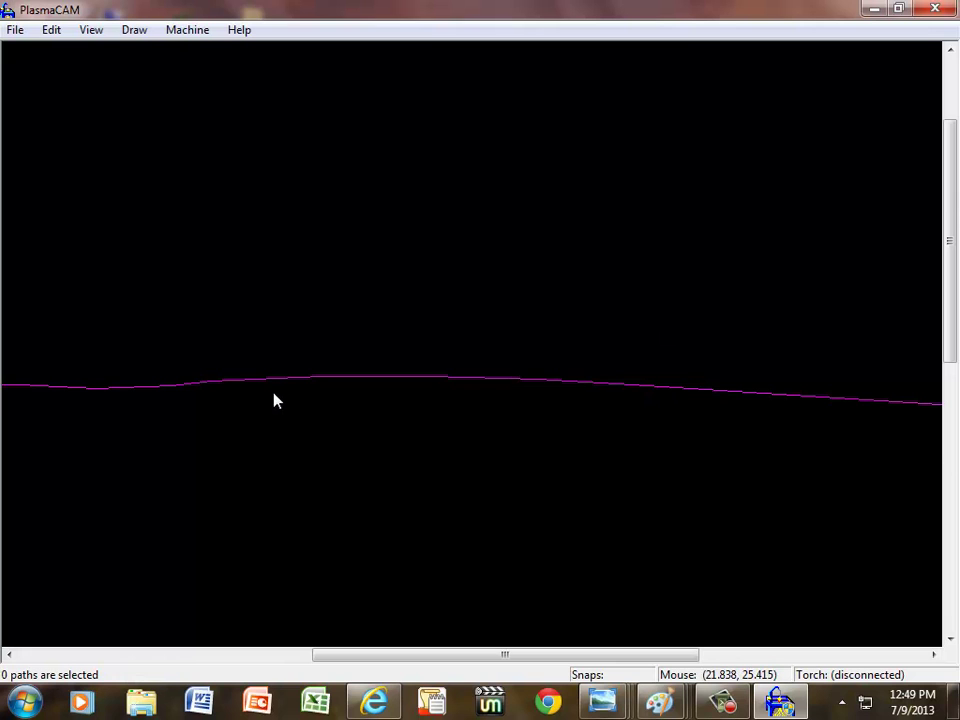
# - Examine the rough spots in the cat's outline on the outer edge of the tail and under the front paw
pyautogui.press('Home')
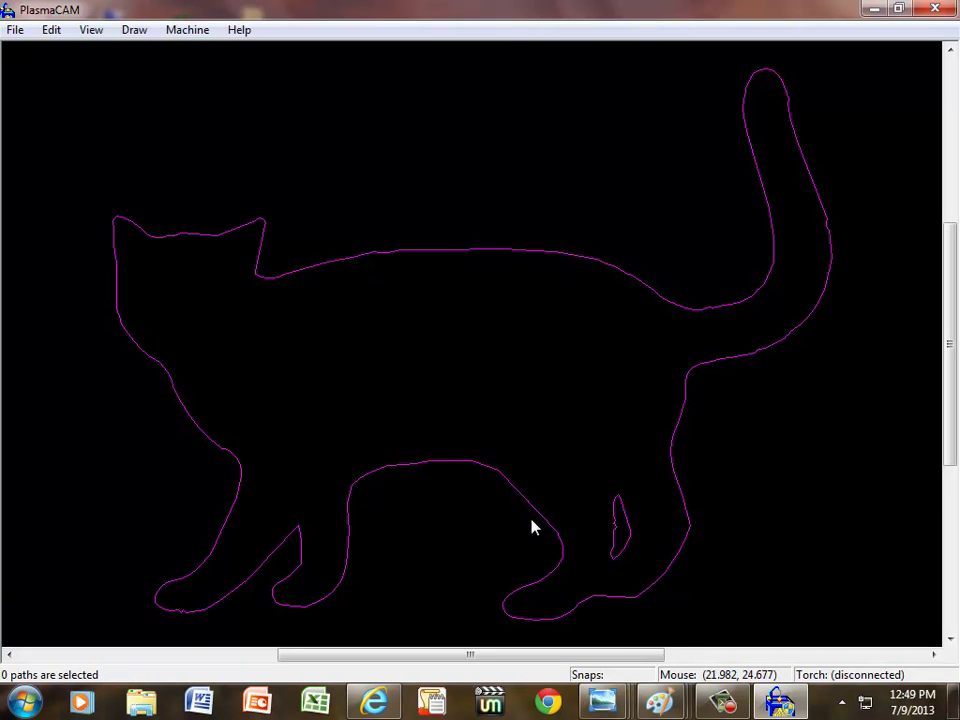
pyautogui.click(817, 204)
pyautogui.click(834, 246)
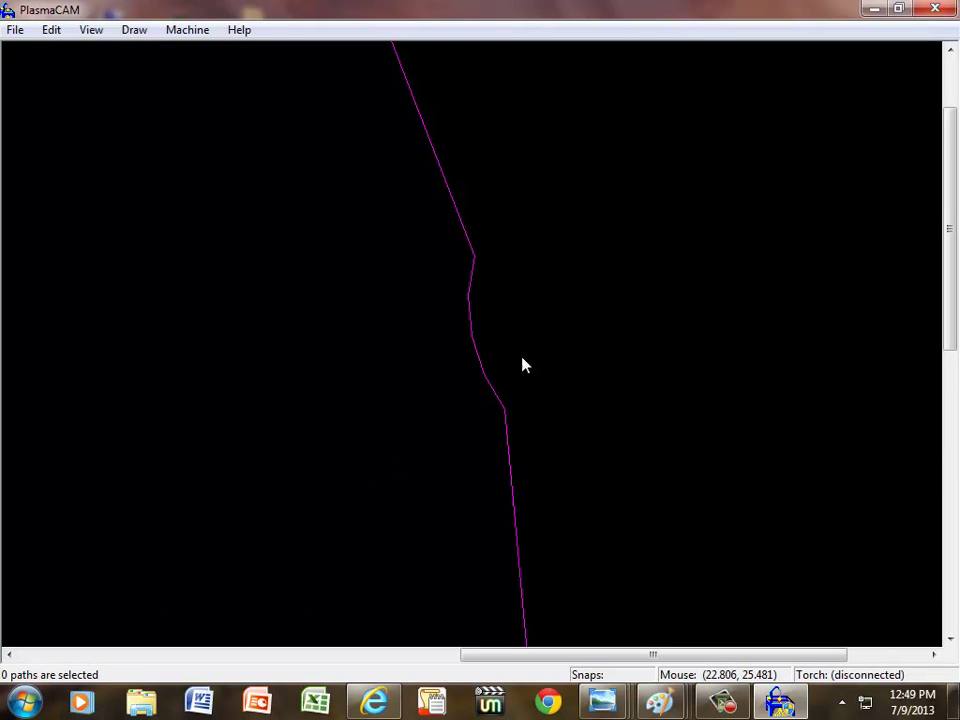
pyautogui.press('pagedown')
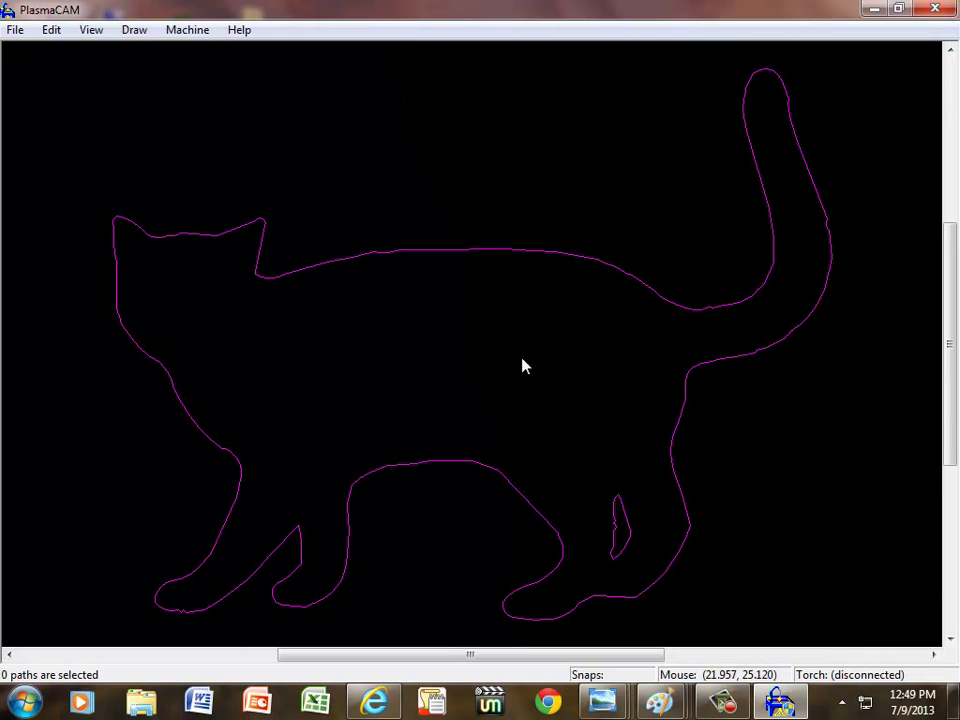
pyautogui.press('pageup')
pyautogui.click(141, 568)
pyautogui.click(204, 634)
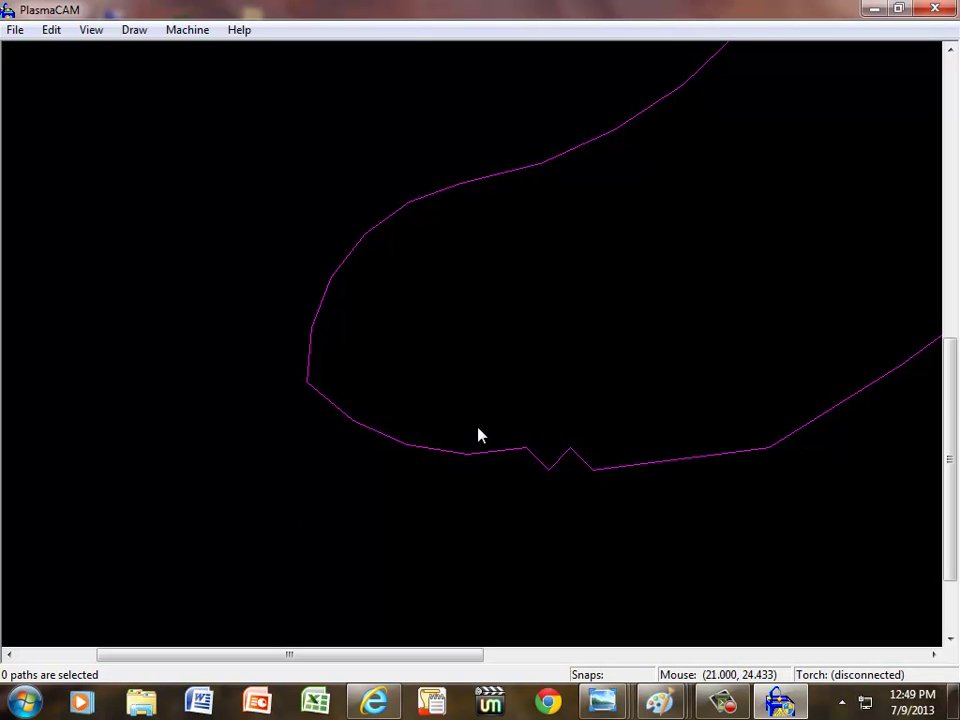
pyautogui.press('pagedown')
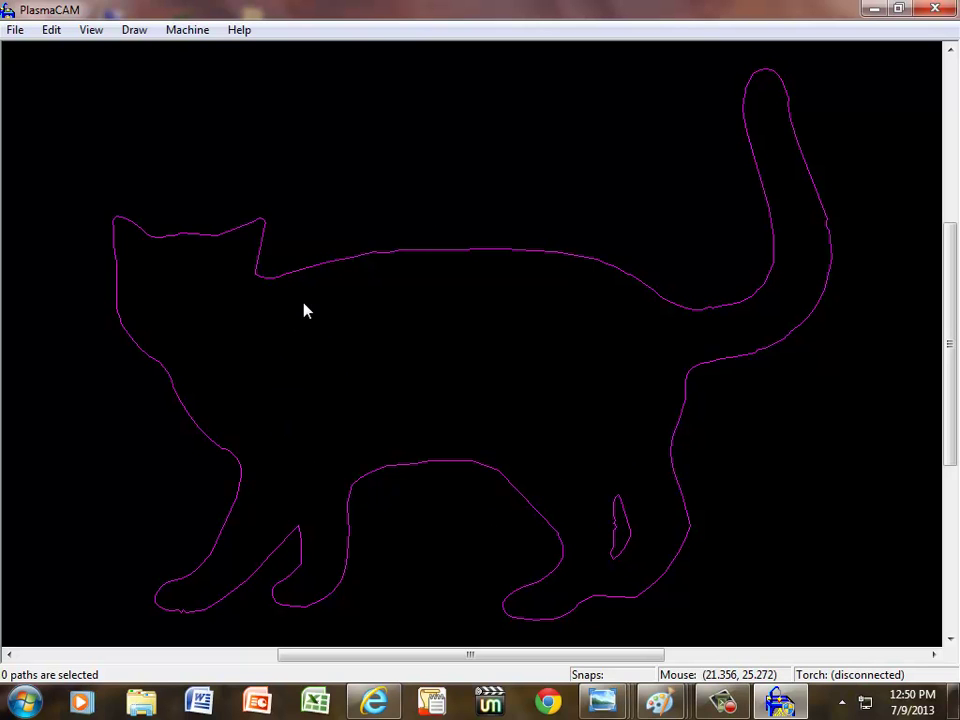
# - Select both cat paths and enlarge them several times over with a freehand reference line drawn just below the cat
pyautogui.scroll(-5, 304, 309)
pyautogui.moveTo(409, 289); pyautogui.dragTo(472, 377)
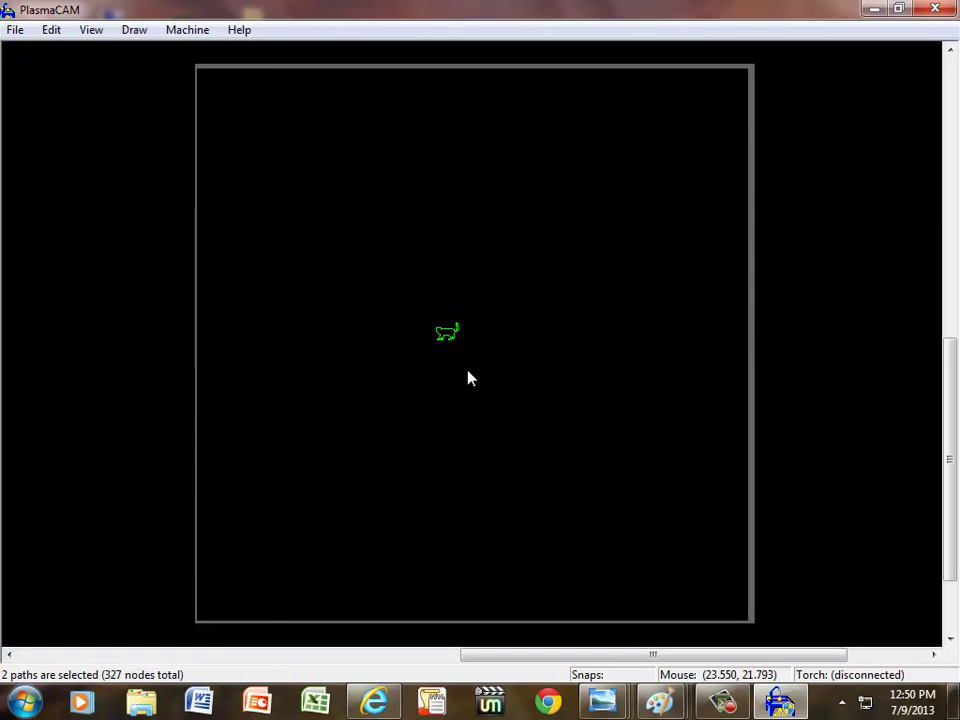
pyautogui.press('s')
pyautogui.click(452, 356)
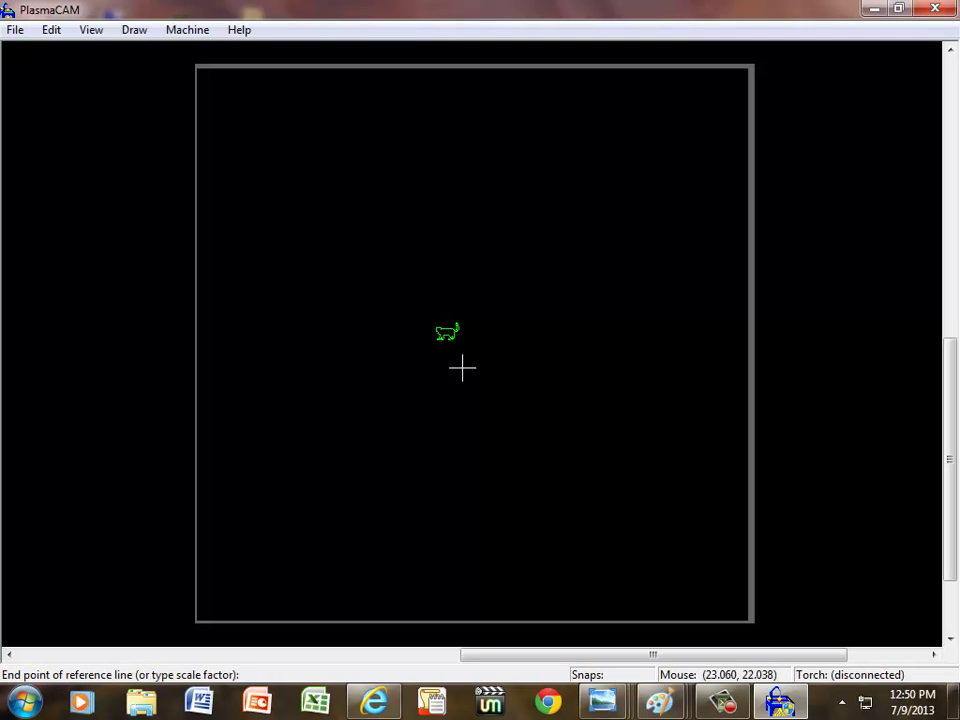
pyautogui.click(465, 368)
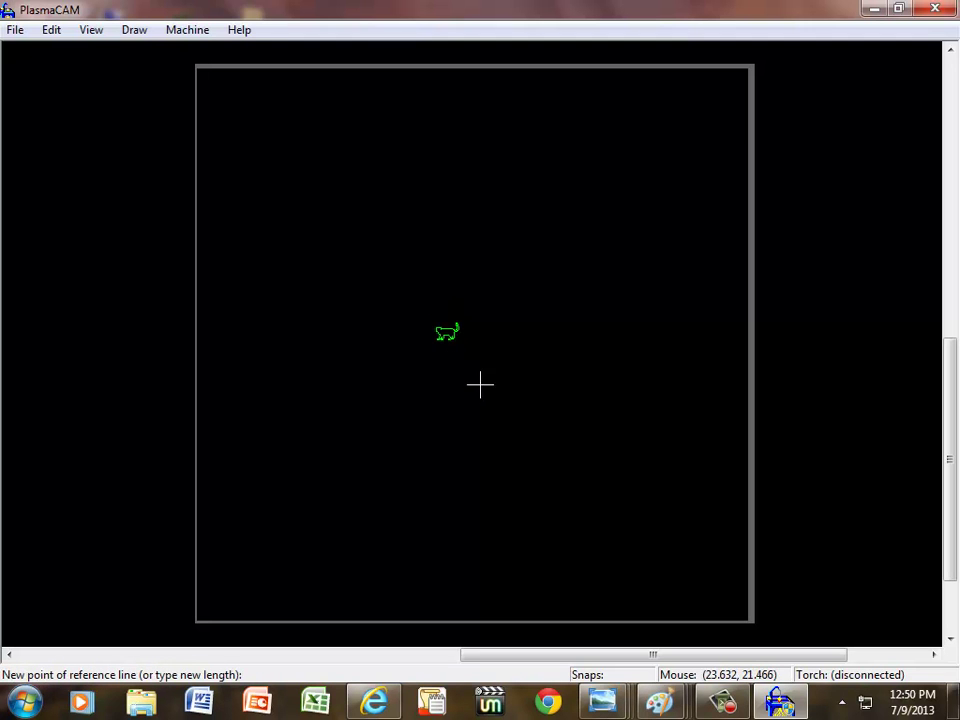
pyautogui.click(530, 413)
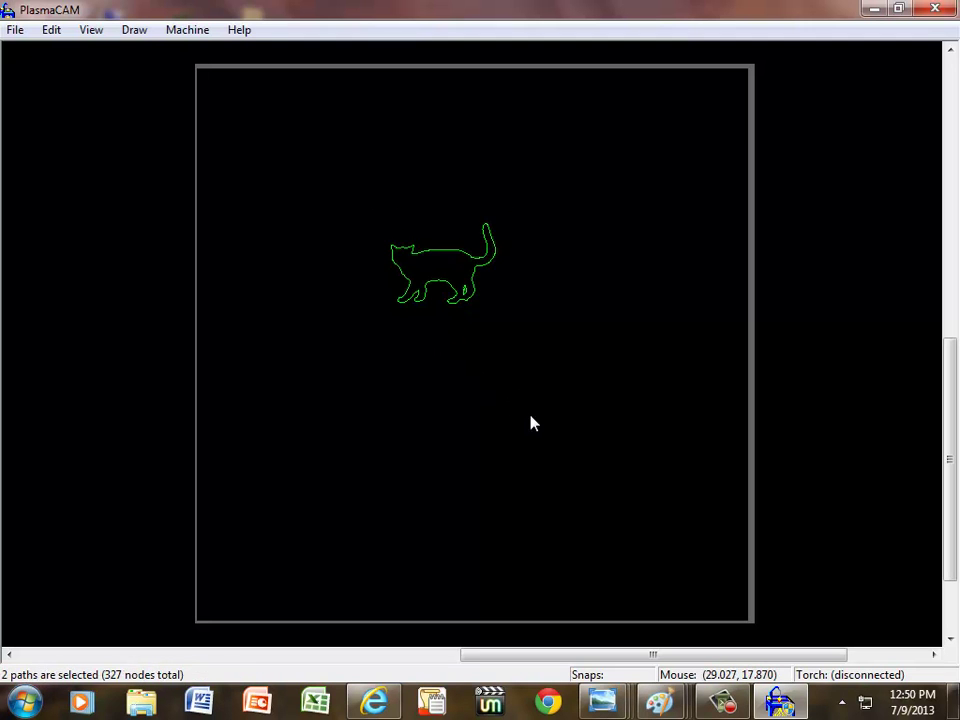
# - Draw a wide rectangle in the empty sheet area below the cat, roughly twice the cat's width
pyautogui.click(133, 30)
pyautogui.click(155, 75)
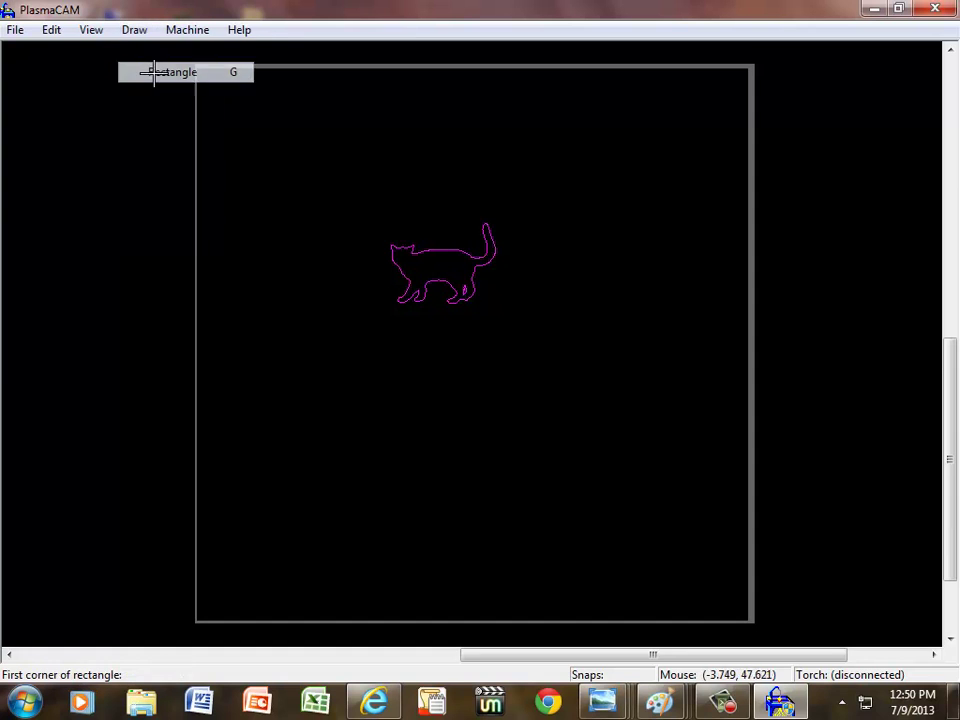
pyautogui.click(342, 383)
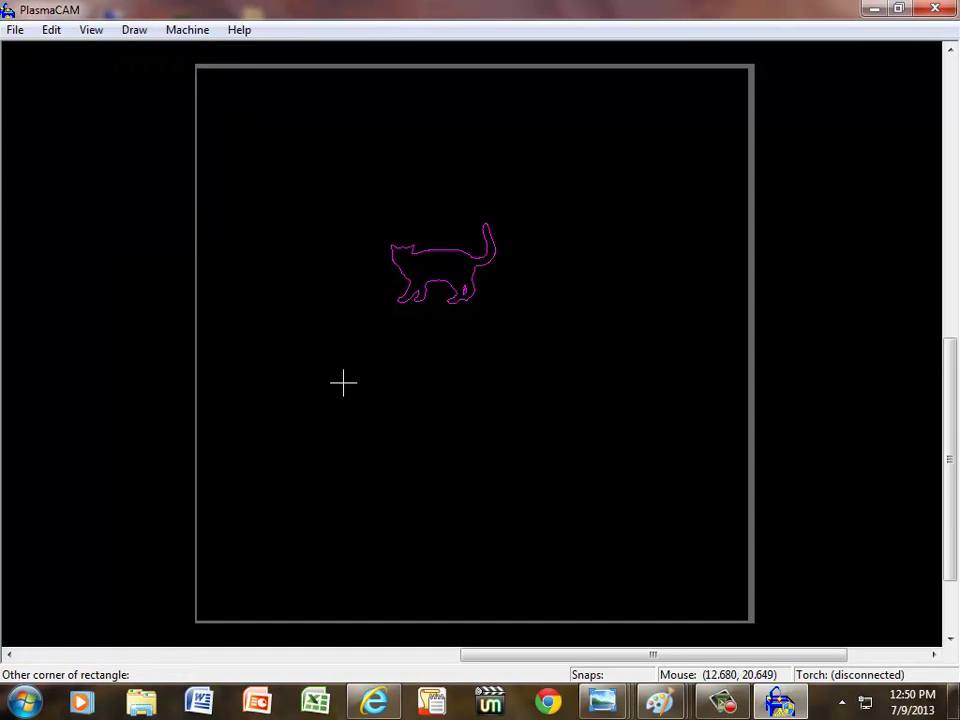
pyautogui.click(549, 492)
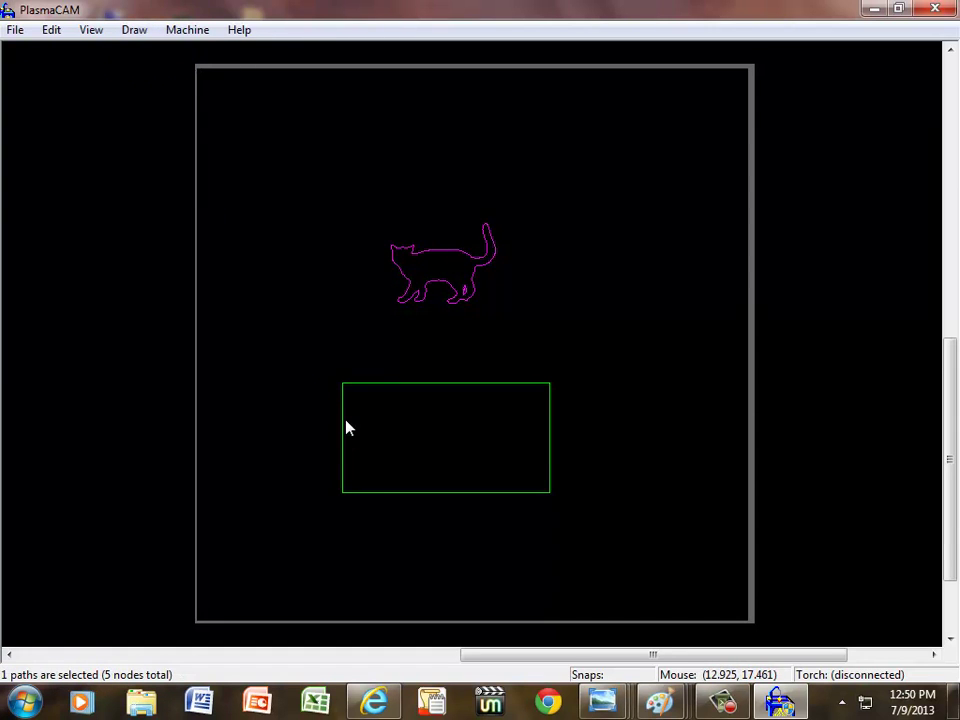
# - Scale the rectangle down from its left edge, using its full width as the reference line and entering a new length
pyautogui.press('s')
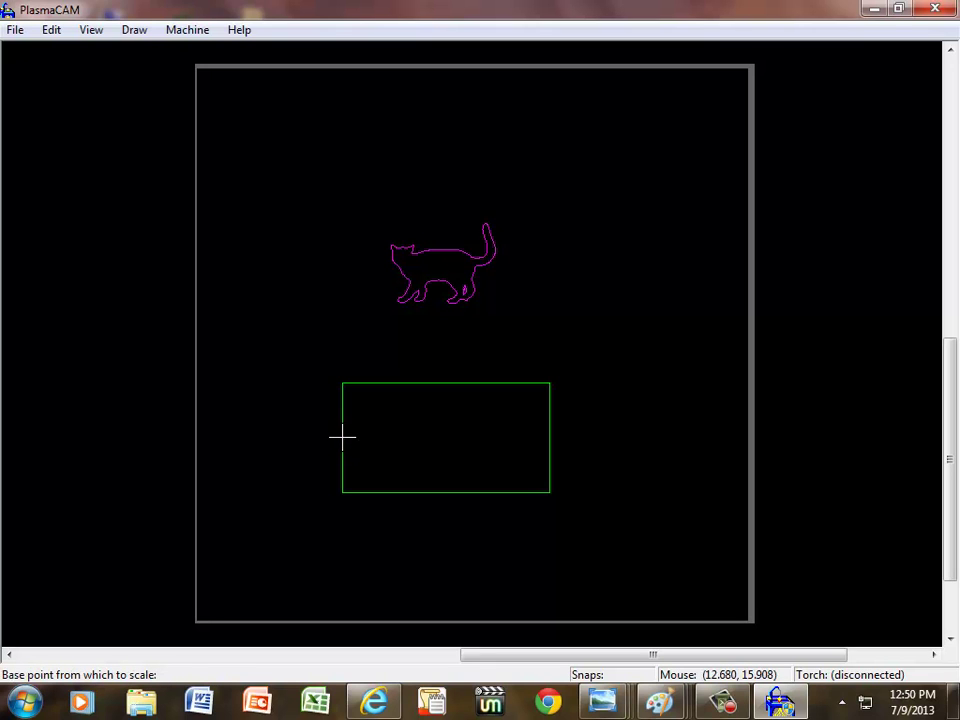
pyautogui.click(343, 436)
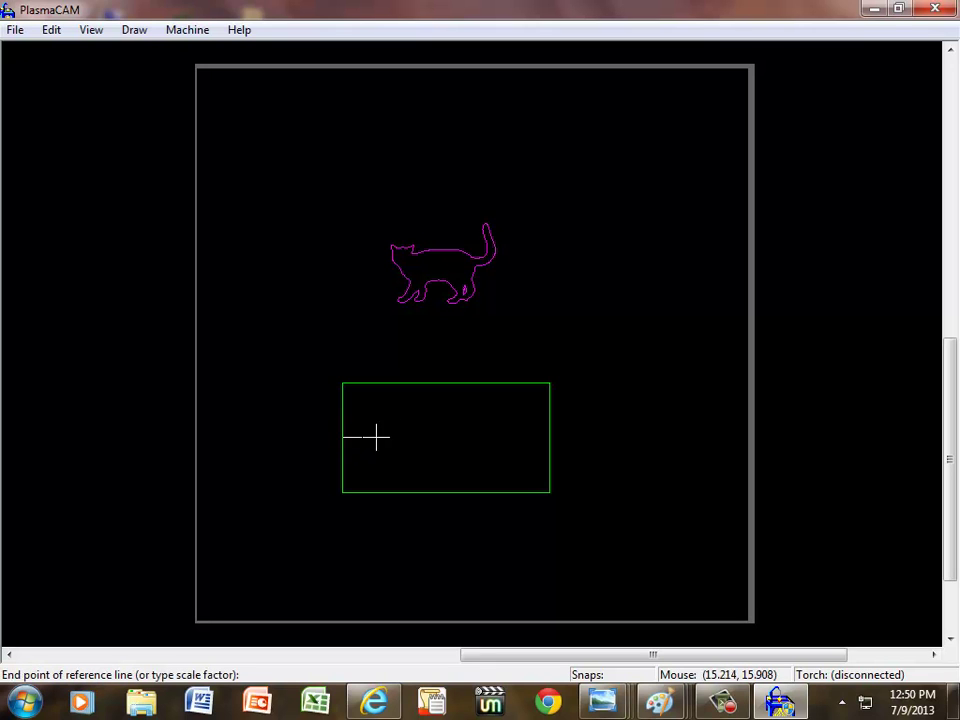
pyautogui.click(549, 436)
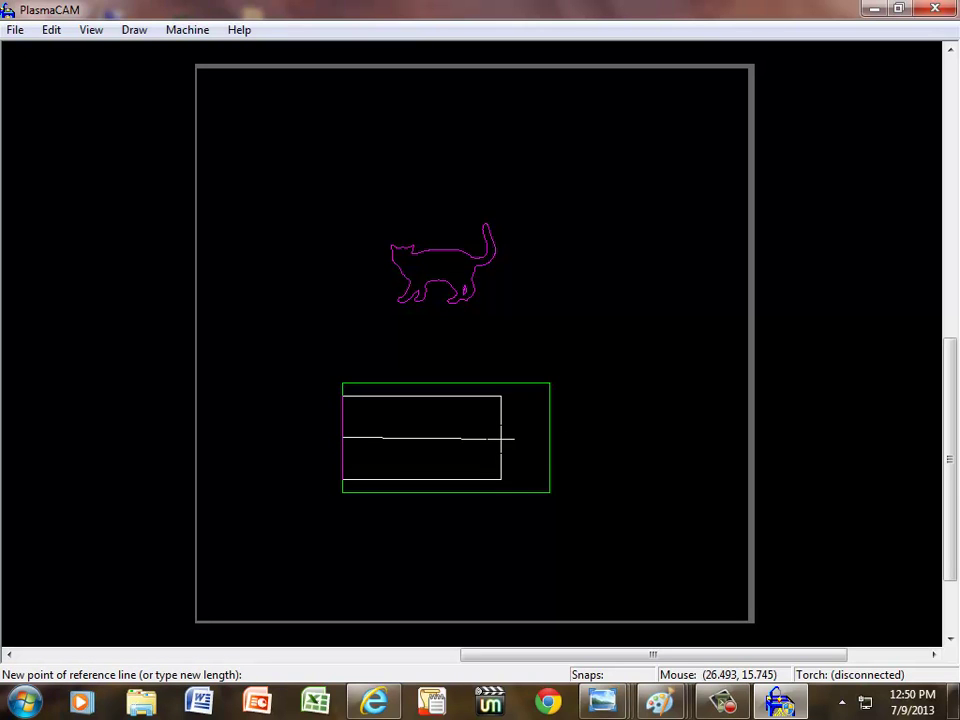
pyautogui.press('Return')
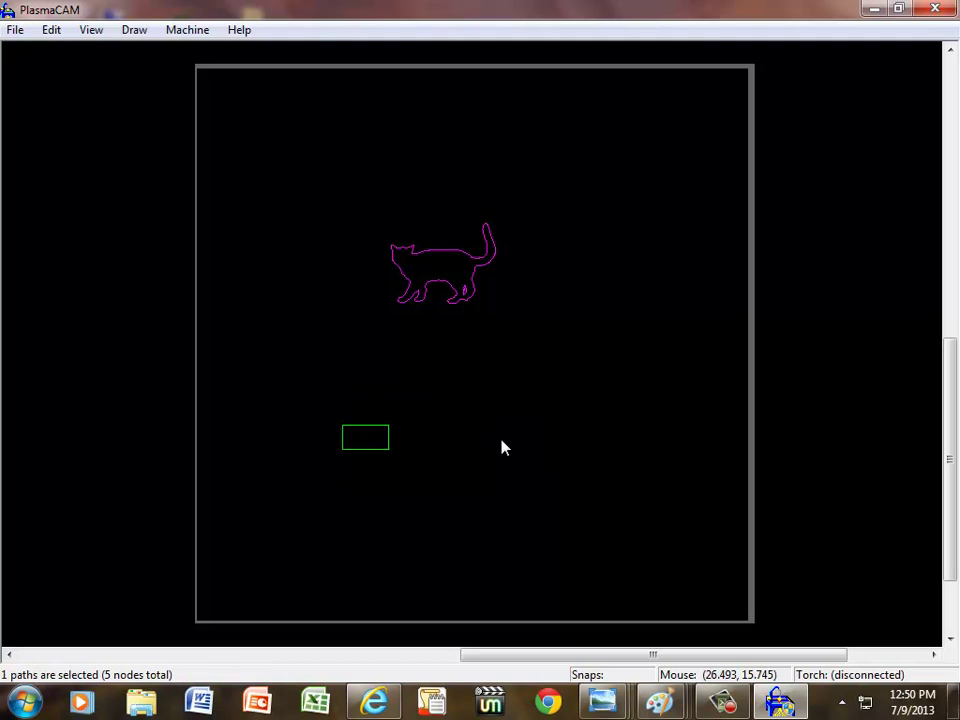
# - Scale only the rectangle's height from its lower edge, using its full height as reference, so that it becomes a square
pyautogui.press('z')
pyautogui.click(304, 400)
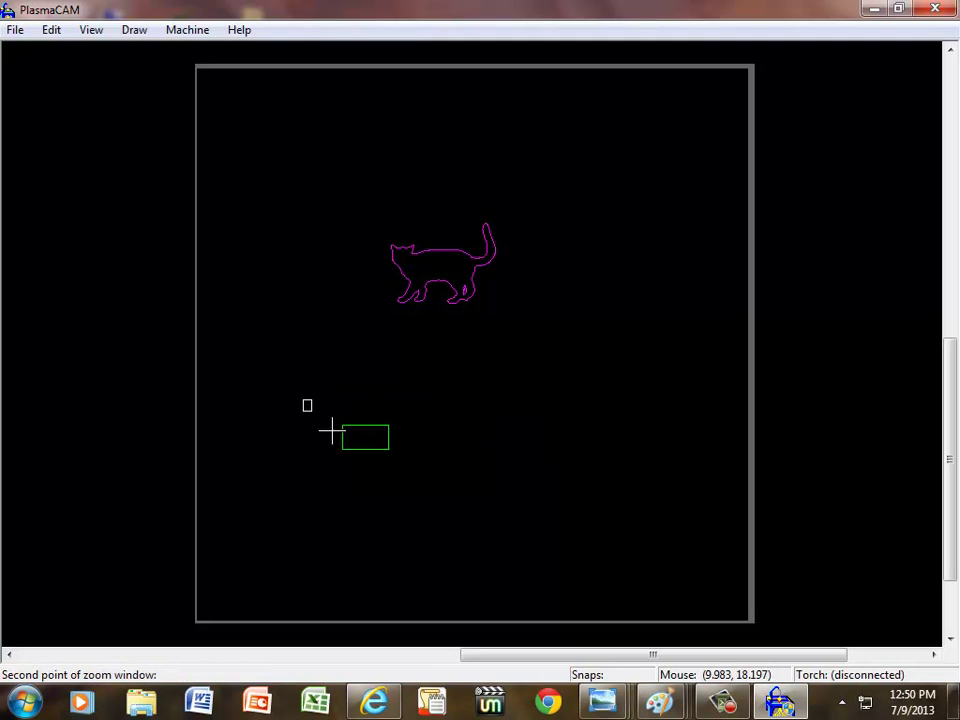
pyautogui.click(418, 485)
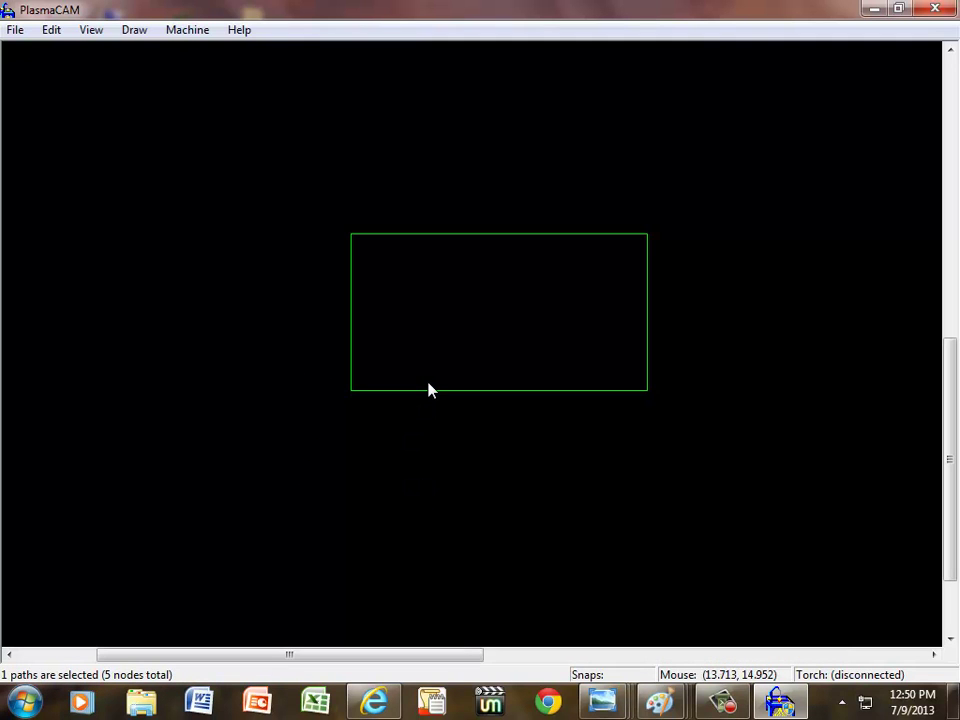
pyautogui.press('s')
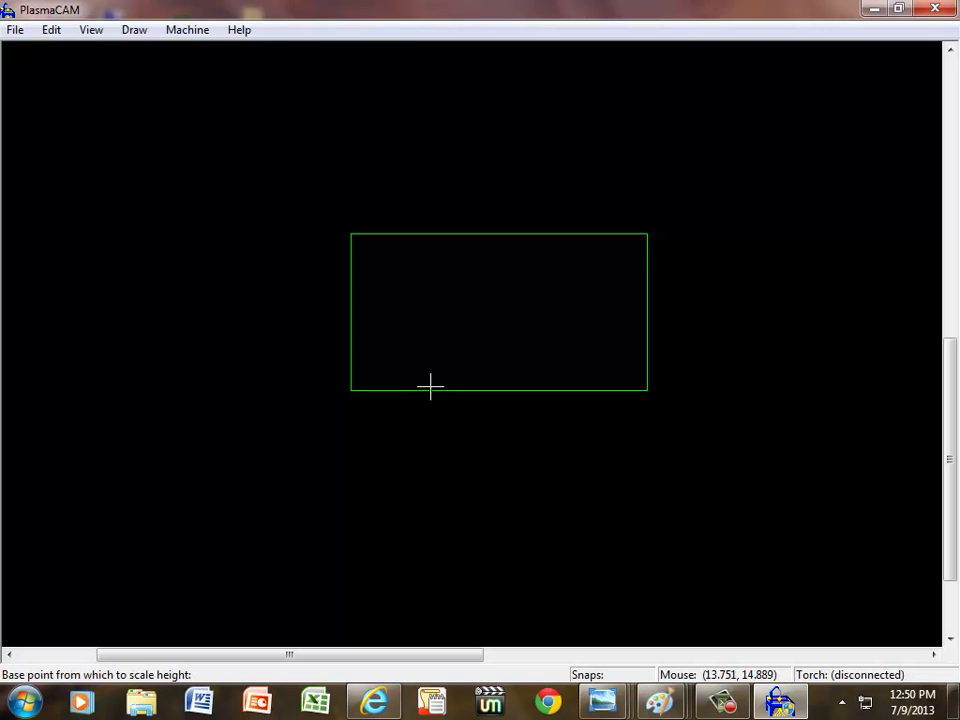
pyautogui.click(431, 390)
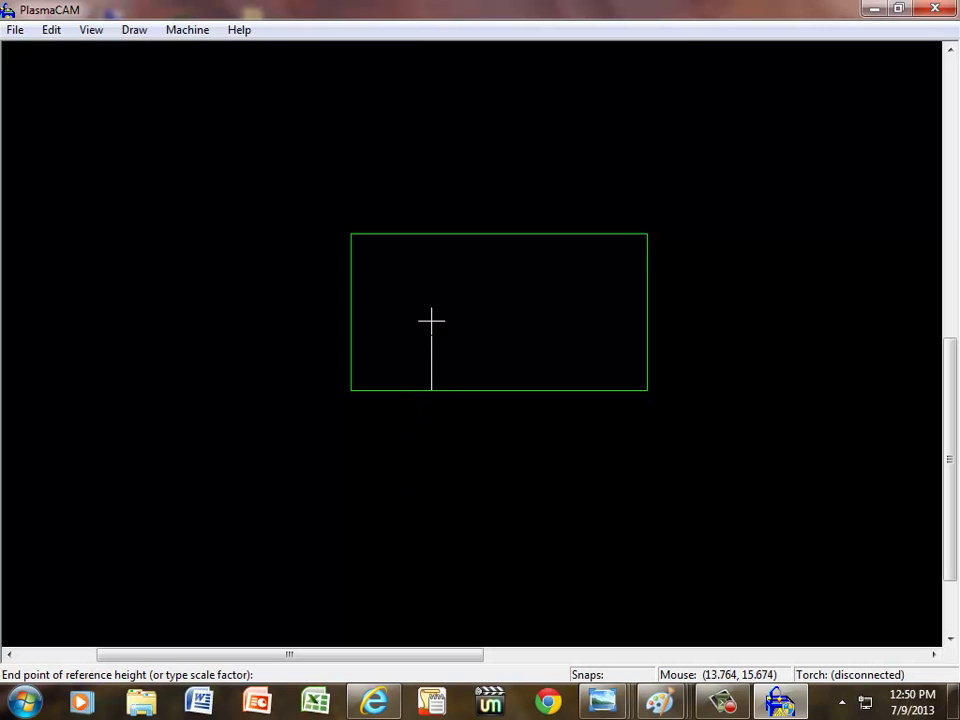
pyautogui.click(437, 236)
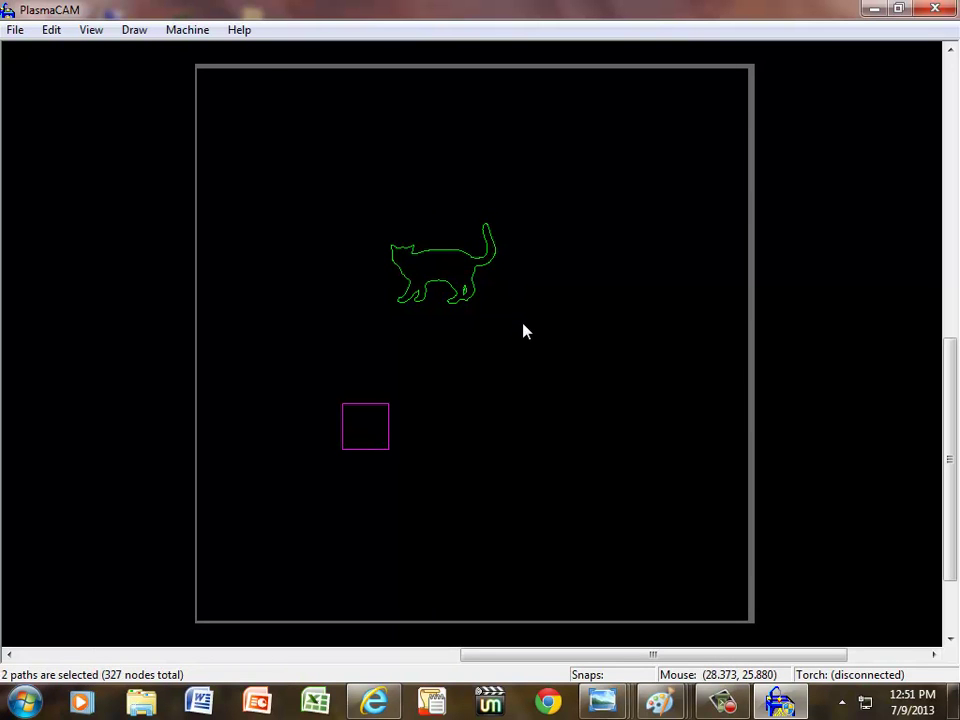
# - Scale the cat down by a freehand reference line until it is smaller than the square, and move it inside the square
pyautogui.press('s')
pyautogui.click(432, 296)
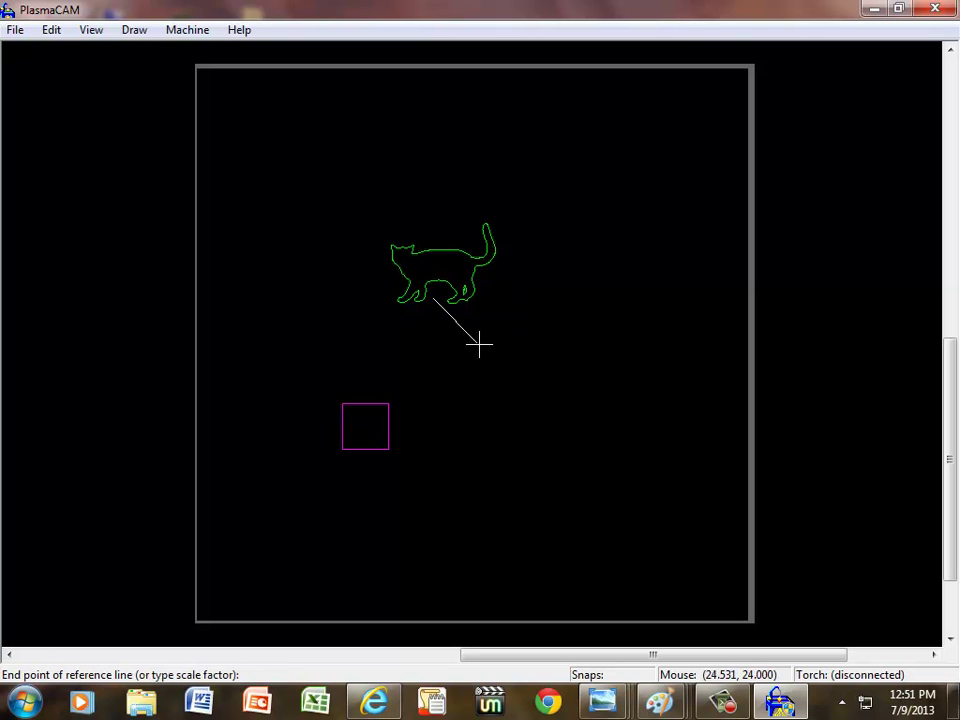
pyautogui.click(487, 347)
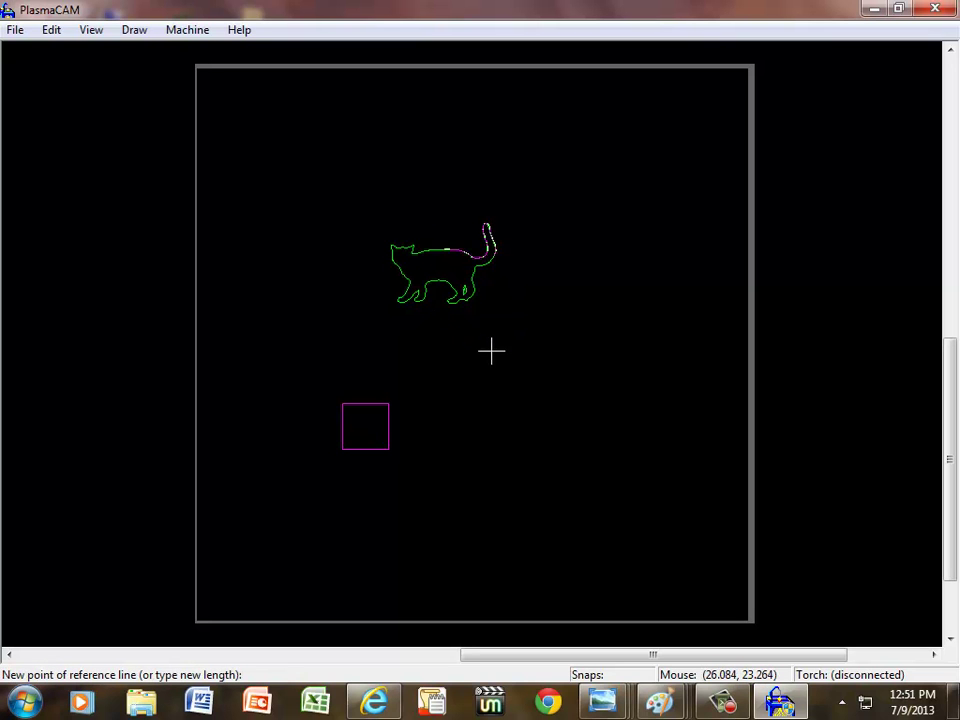
pyautogui.click(444, 318)
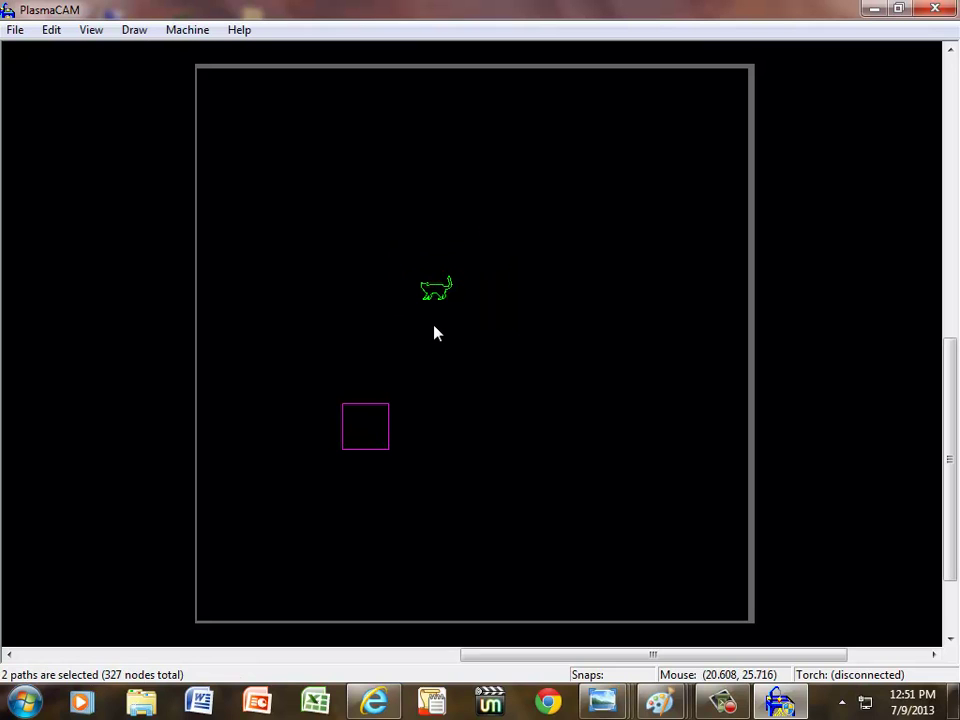
pyautogui.press('m')
pyautogui.click(433, 325)
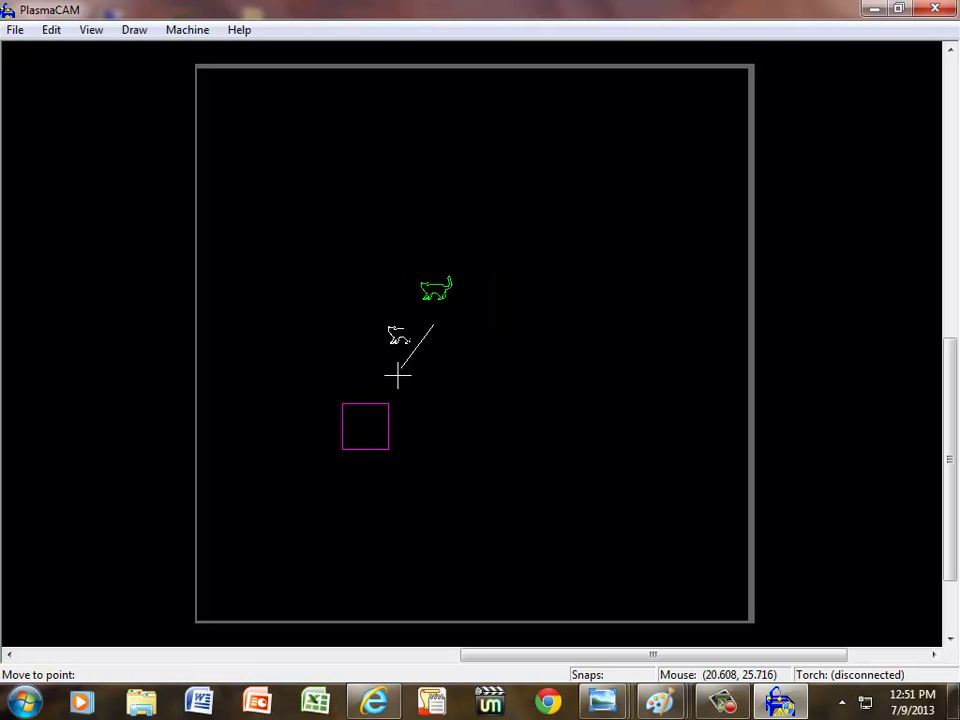
pyautogui.click(363, 461)
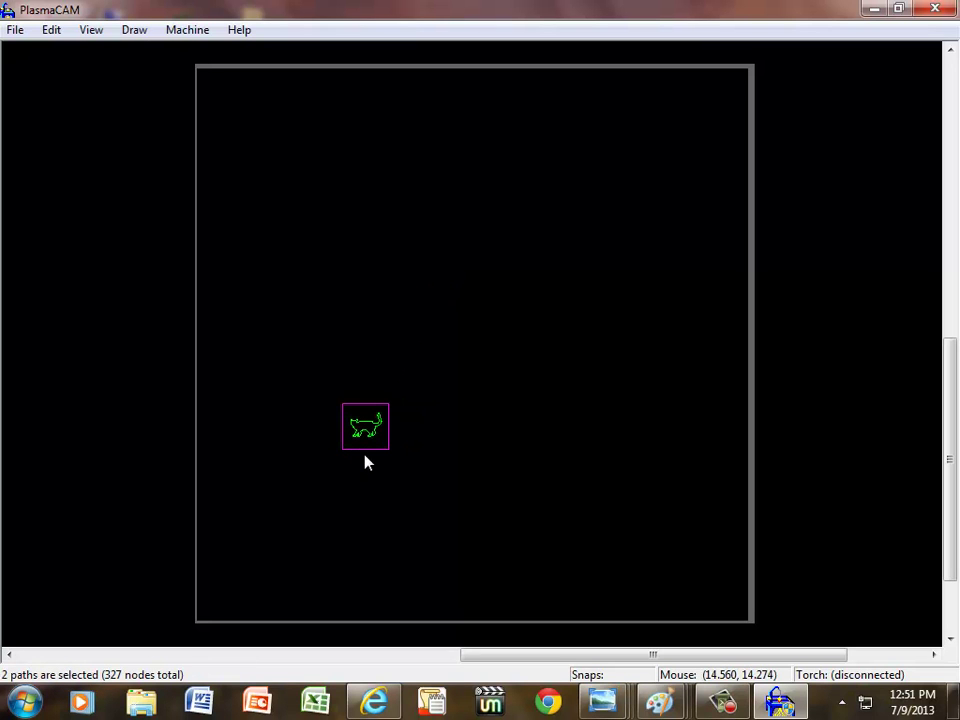
# - Enlarge the cat until it nearly spans the square's width, and shift it slightly left to centre it between the sides
pyautogui.press('f')
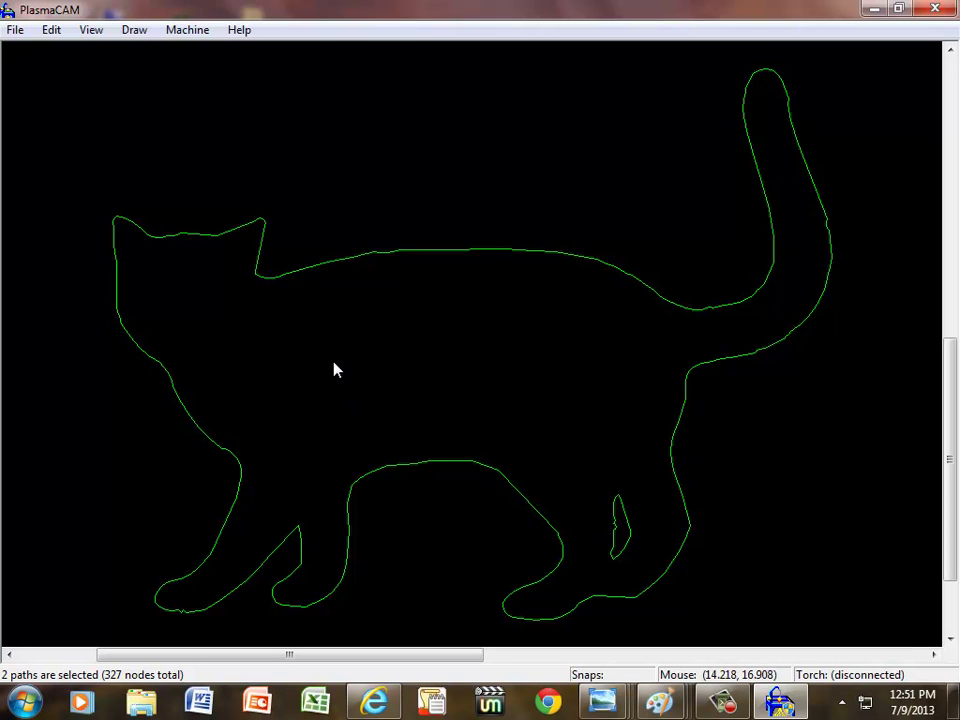
pyautogui.press('pagedown')
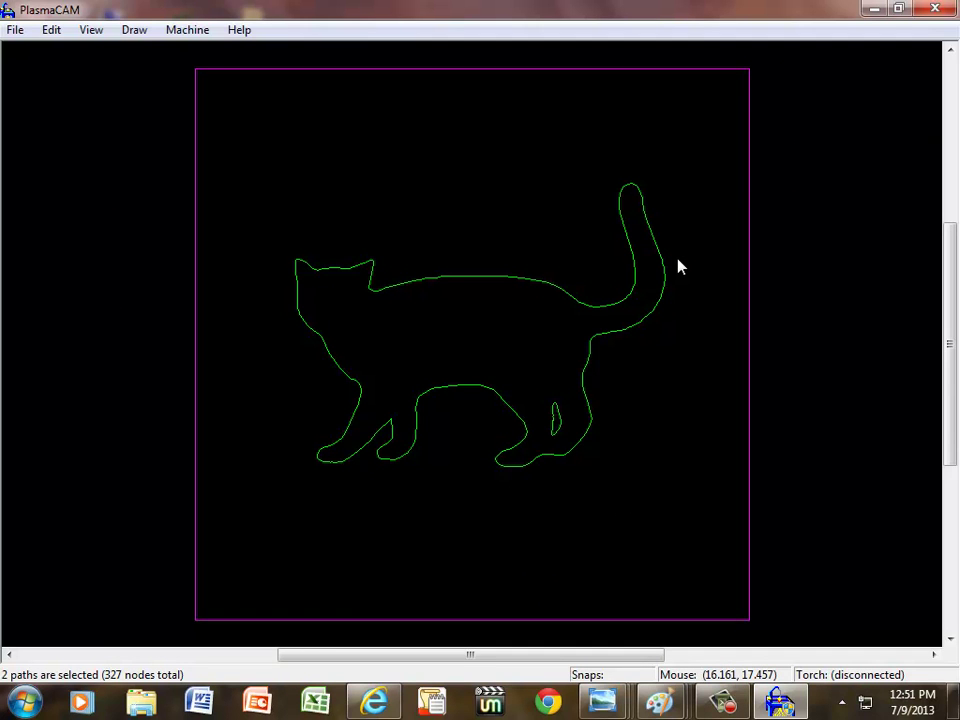
pyautogui.press('s')
pyautogui.click(429, 346)
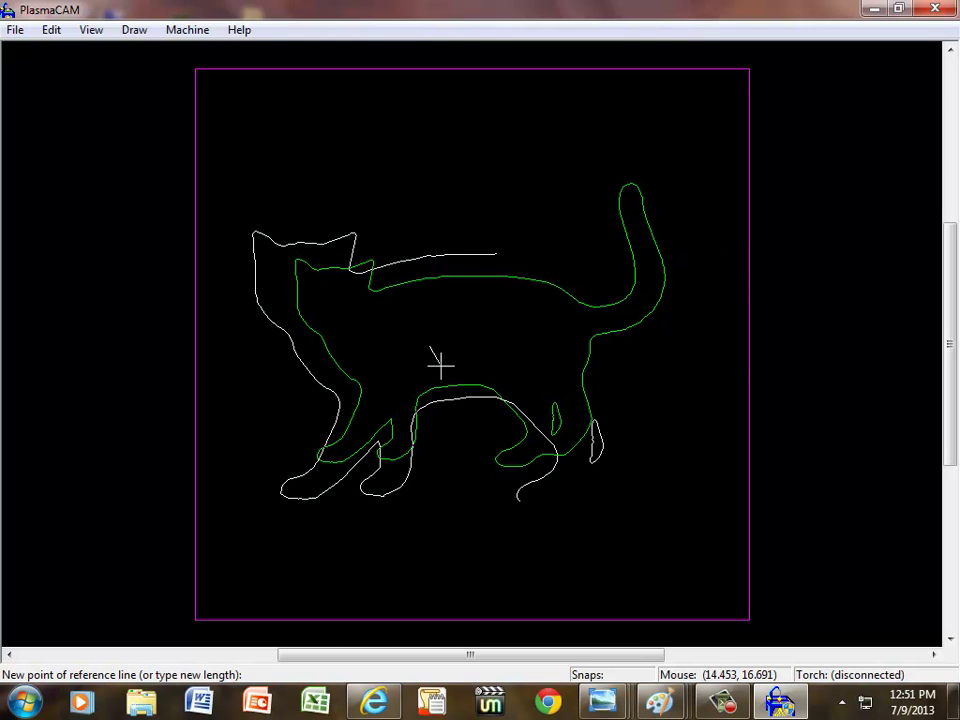
pyautogui.click(440, 366)
pyautogui.press('m')
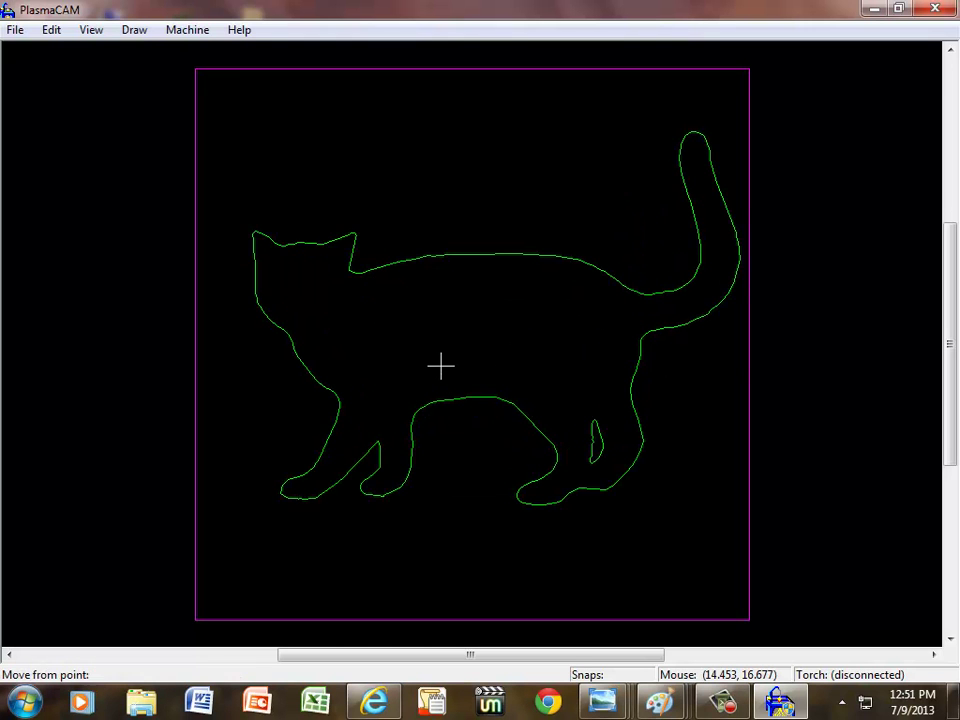
pyautogui.click(439, 366)
pyautogui.click(425, 369)
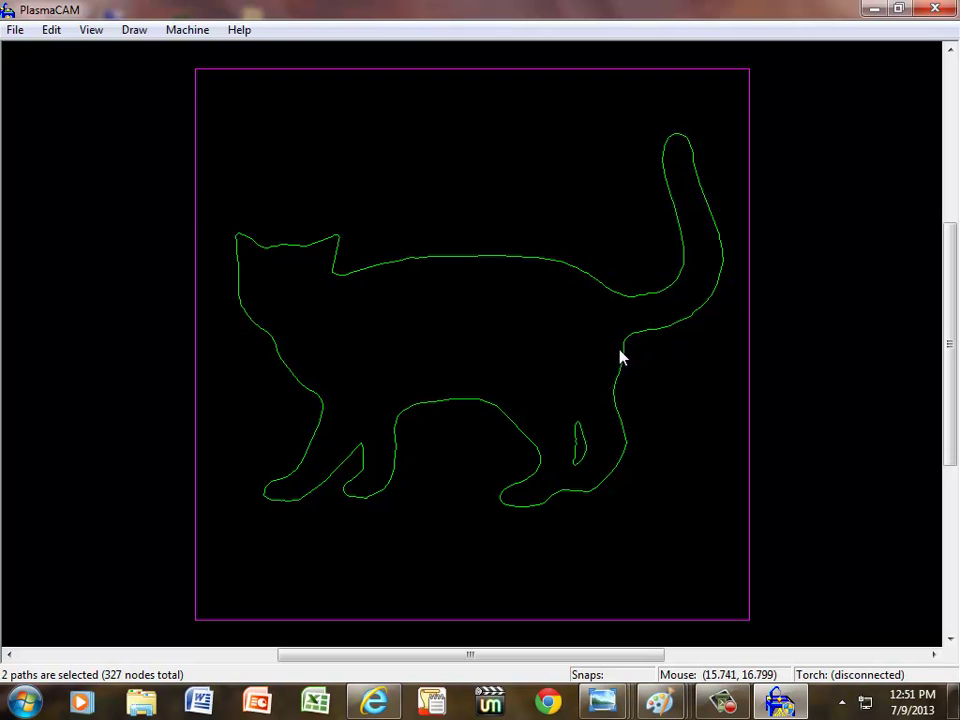
# - Select the square and the cat paths, and save the drawing on the Desktop as a PlasmaCAM file named kitty
pyautogui.moveTo(148, 51)
pyautogui.mouseDown()
pyautogui.moveTo(287, 75)
pyautogui.moveTo(757, 294)
pyautogui.moveTo(849, 636)
pyautogui.mouseUp()
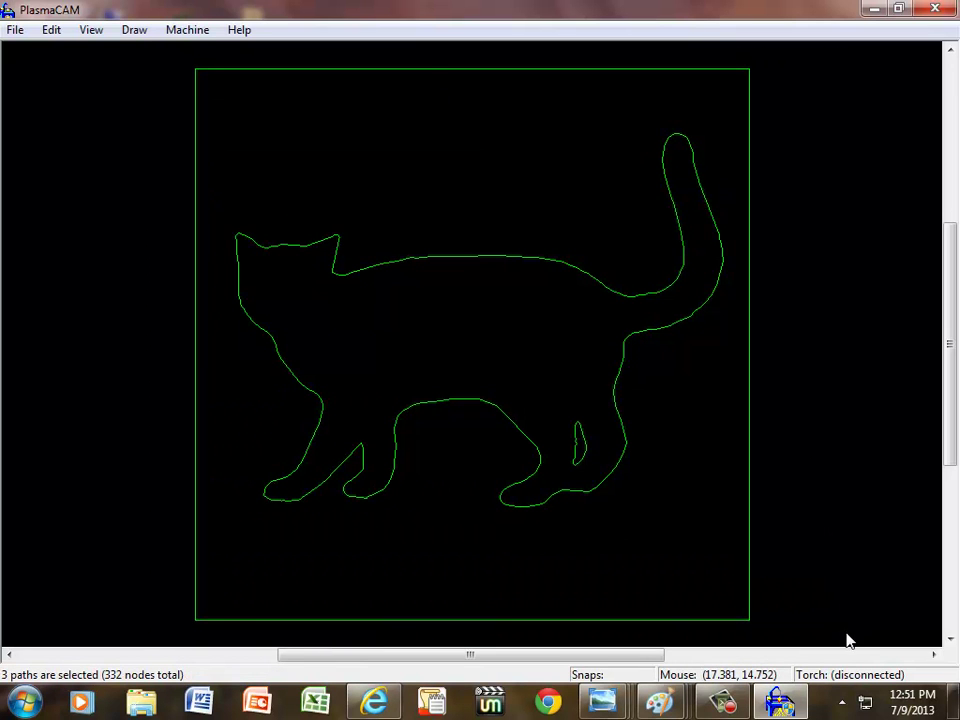
pyautogui.click(15, 29)
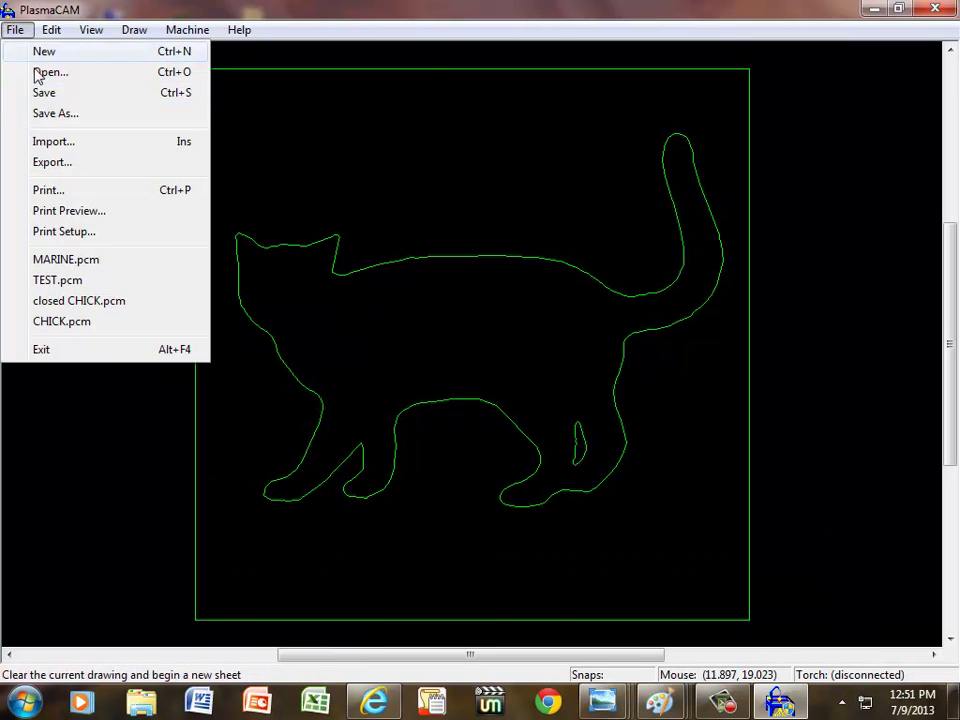
pyautogui.click(62, 114)
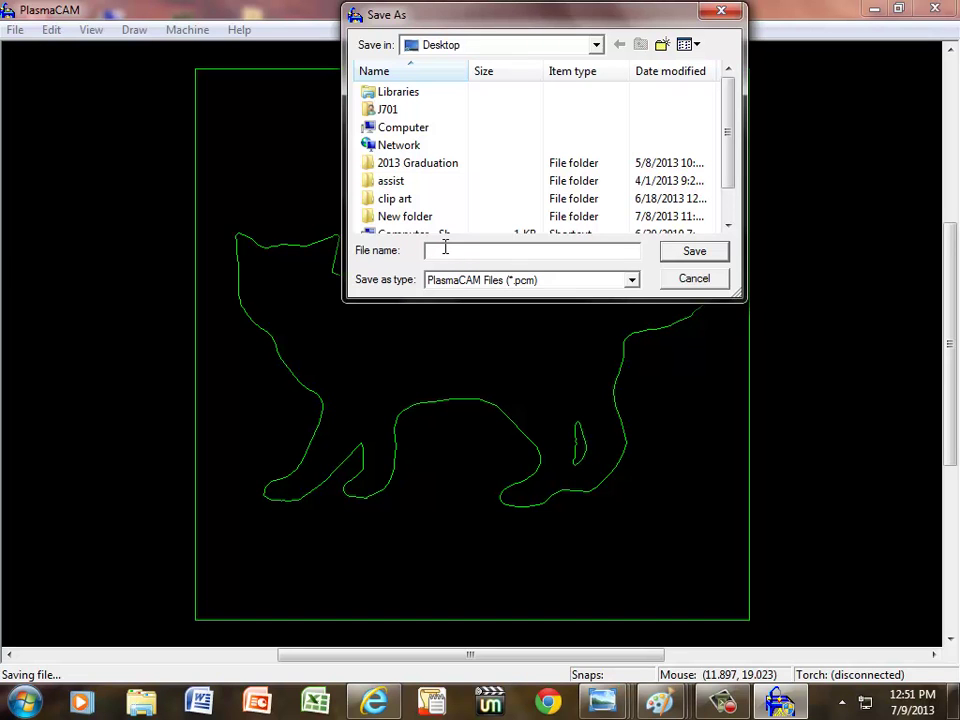
pyautogui.write('kitty')
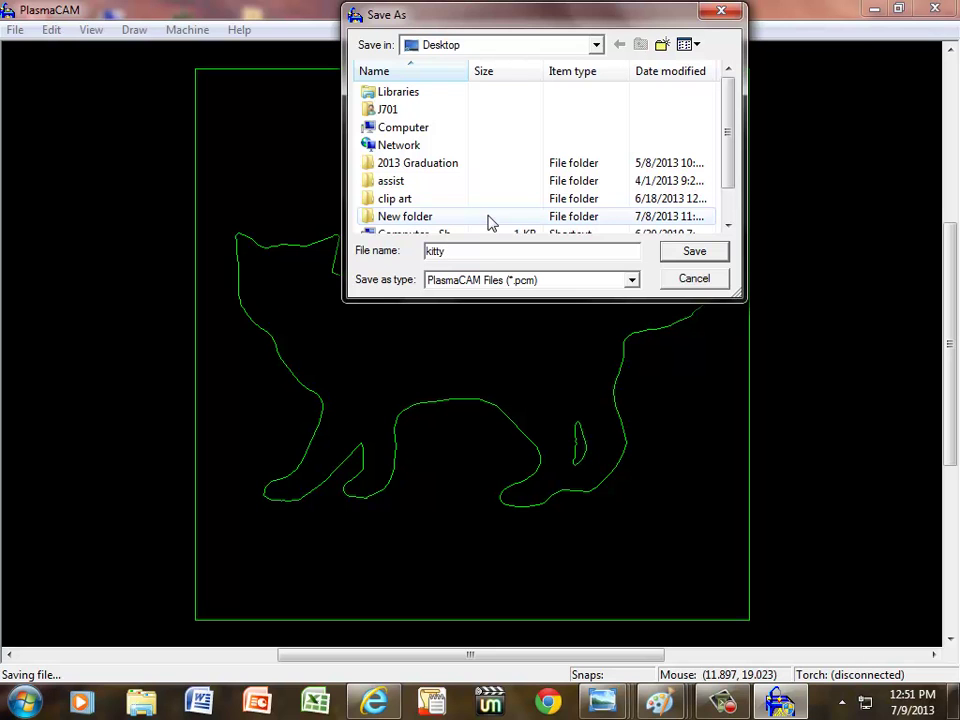
pyautogui.click(699, 257)
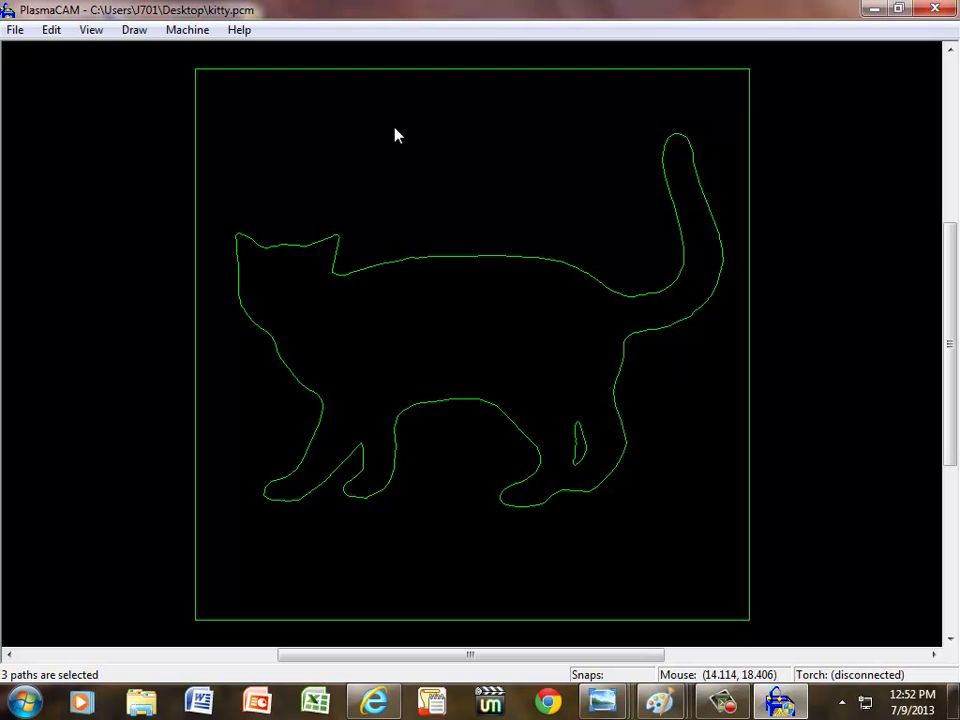
# - Export the drawing to the Desktop as the AutoCAD DXF file kitty.dxf with Arcs/Circles recognized, and show the desktop
pyautogui.click(16, 32)
pyautogui.click(48, 162)
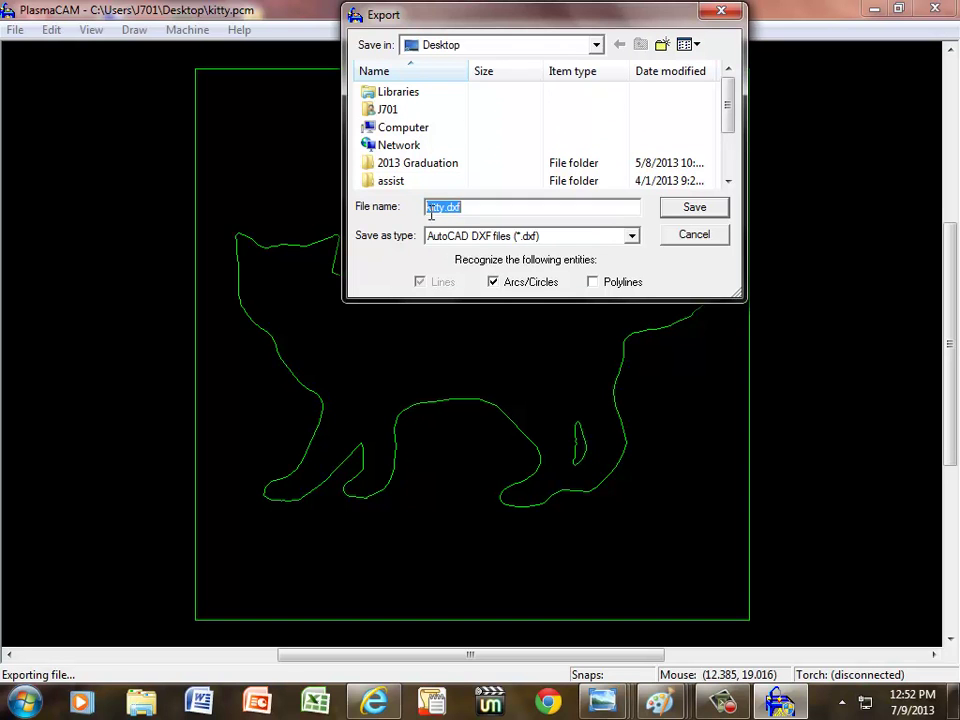
pyautogui.click(696, 211)
pyautogui.click(869, 10)
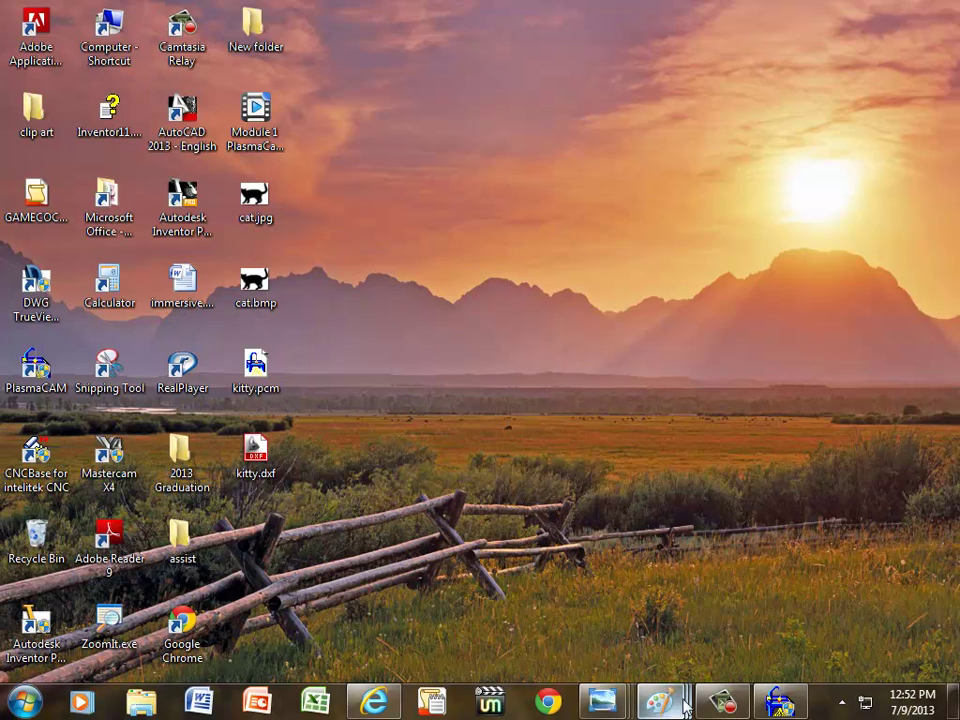
pyautogui.moveTo(724, 707)
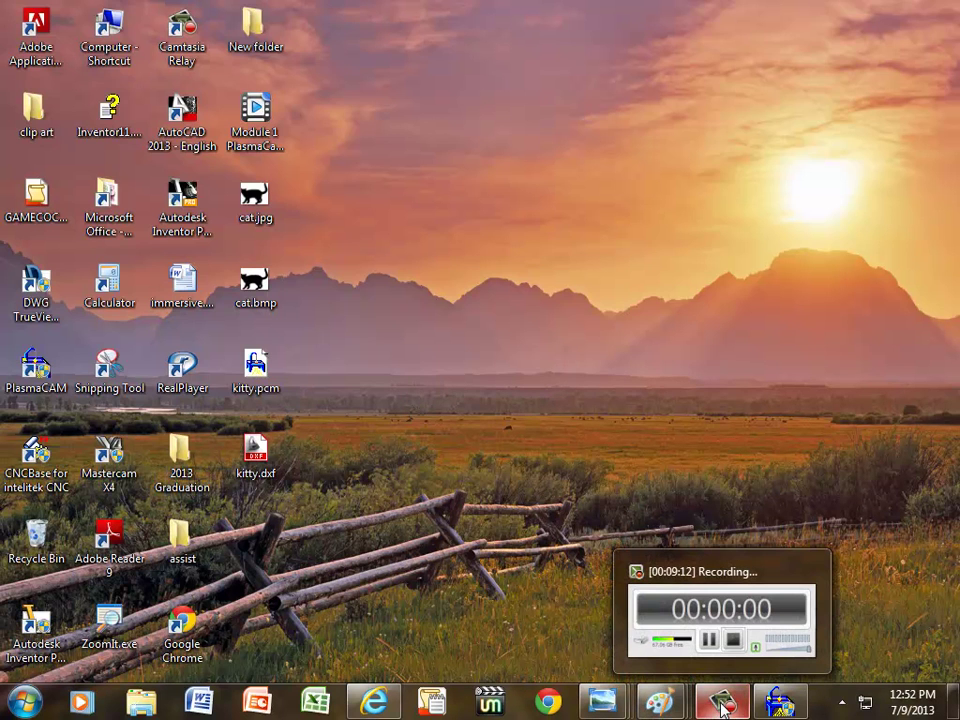
pyautogui.click(724, 707)
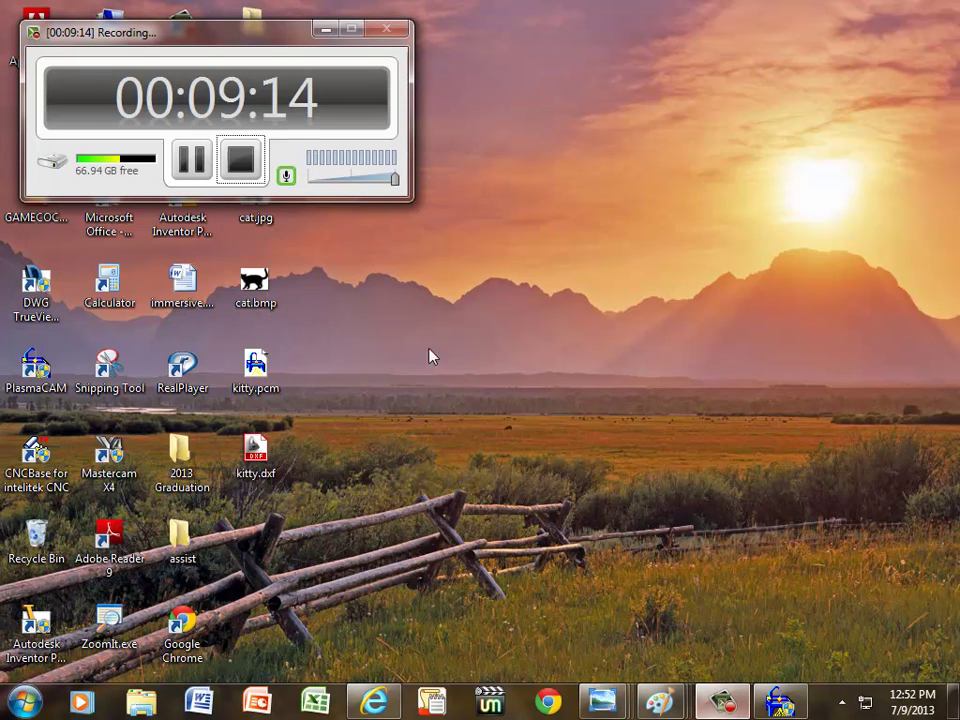